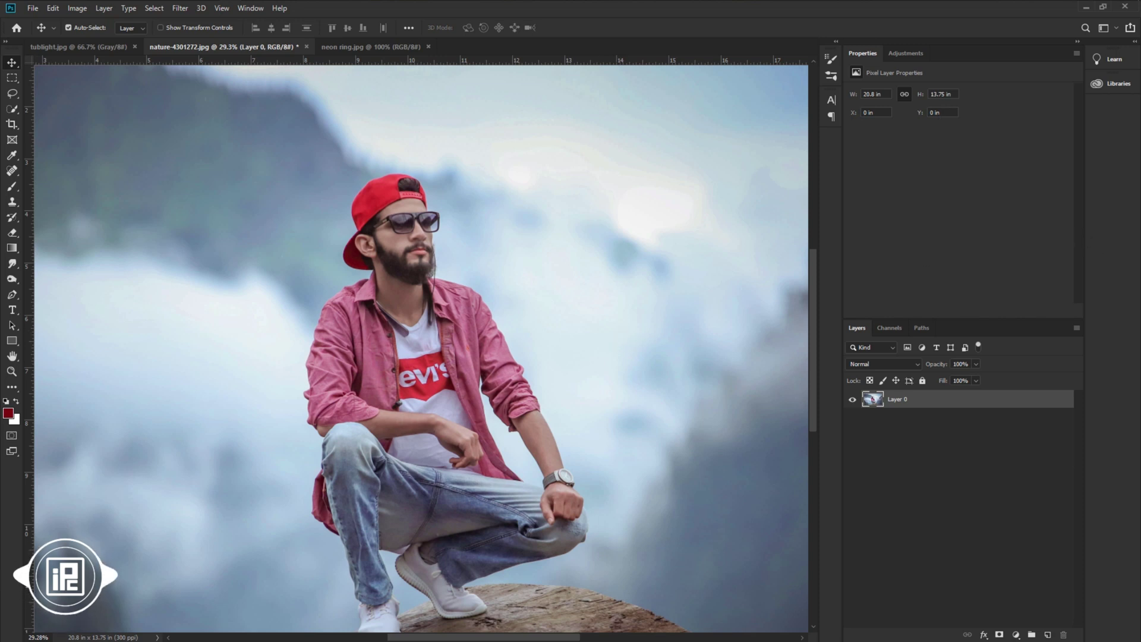
# Look through the tublight, neon ring and nature-4301272 images, ending on the photo of the seated man
pyautogui.click(93, 51)
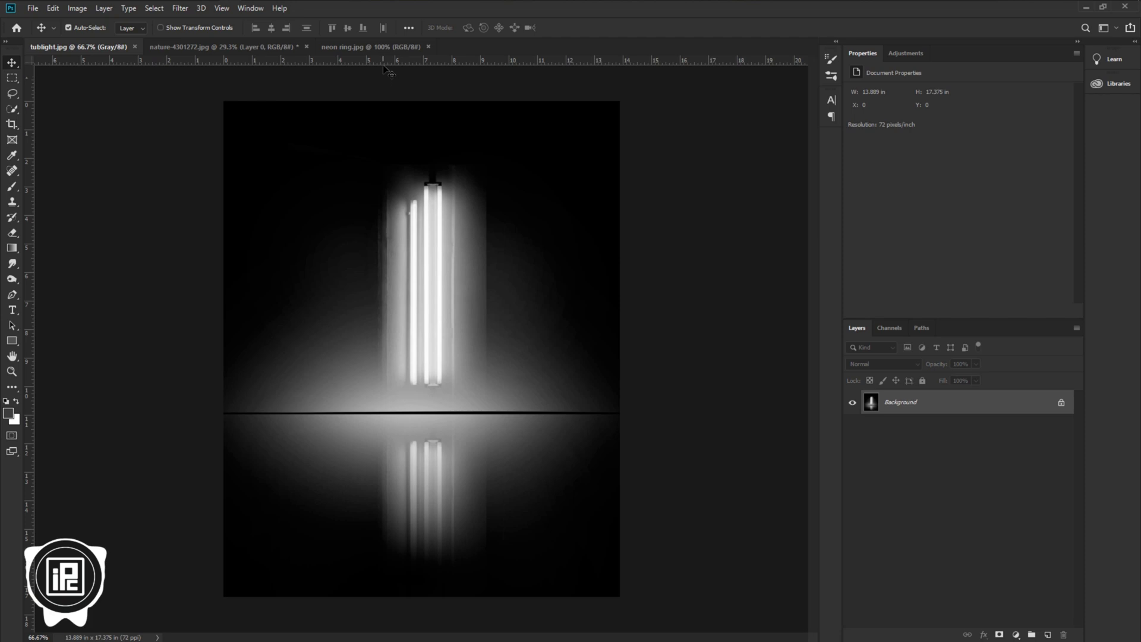
pyautogui.click(370, 47)
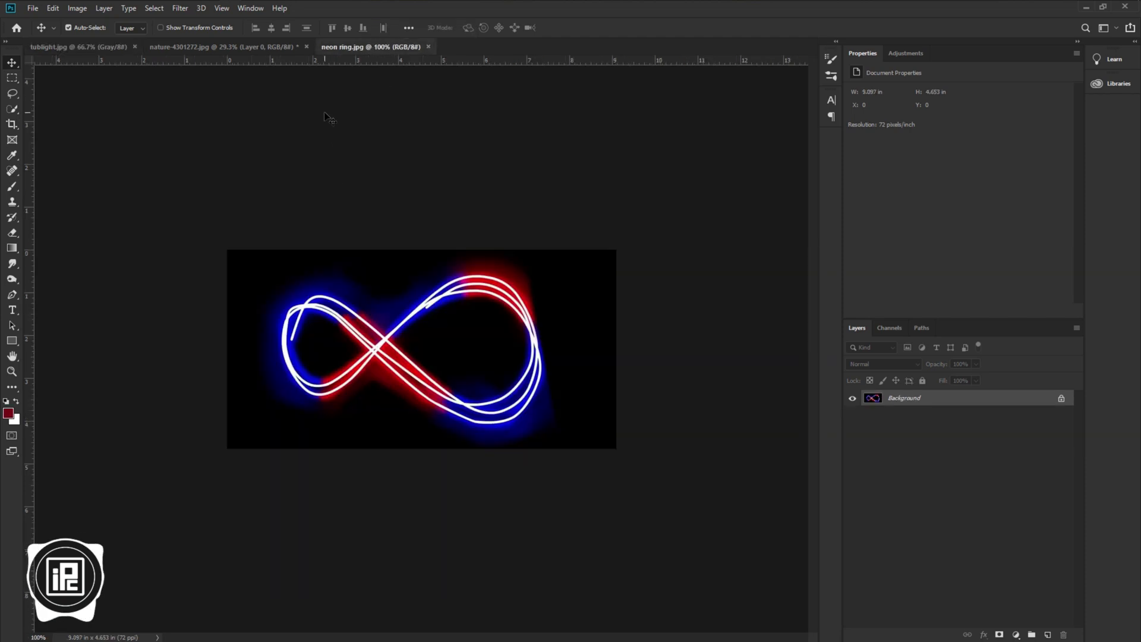
pyautogui.click(101, 51)
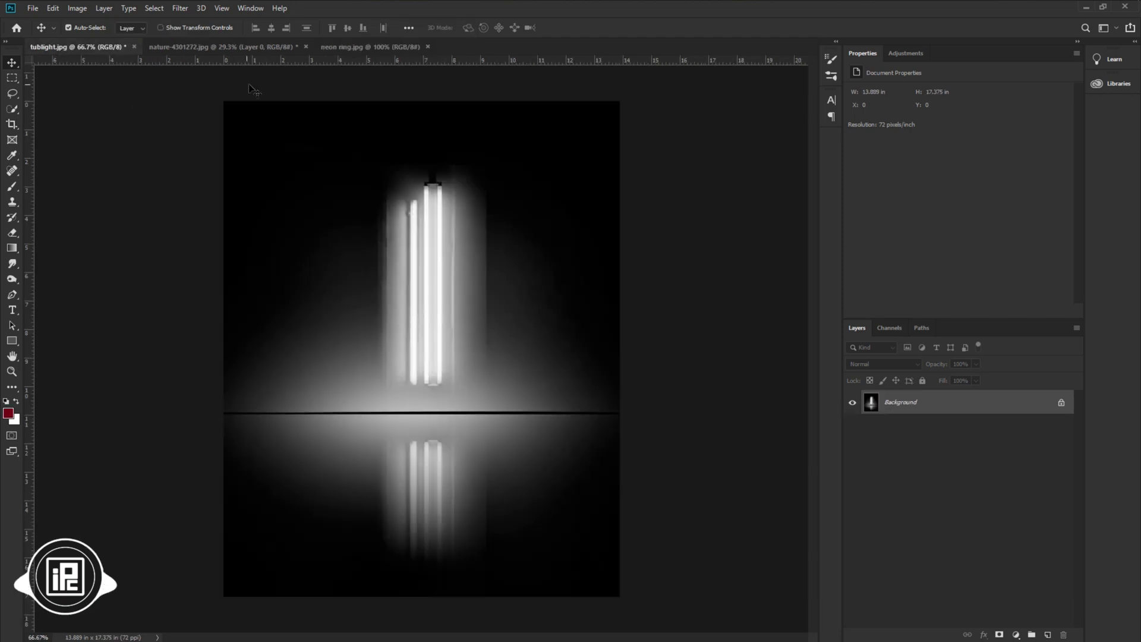
pyautogui.click(212, 50)
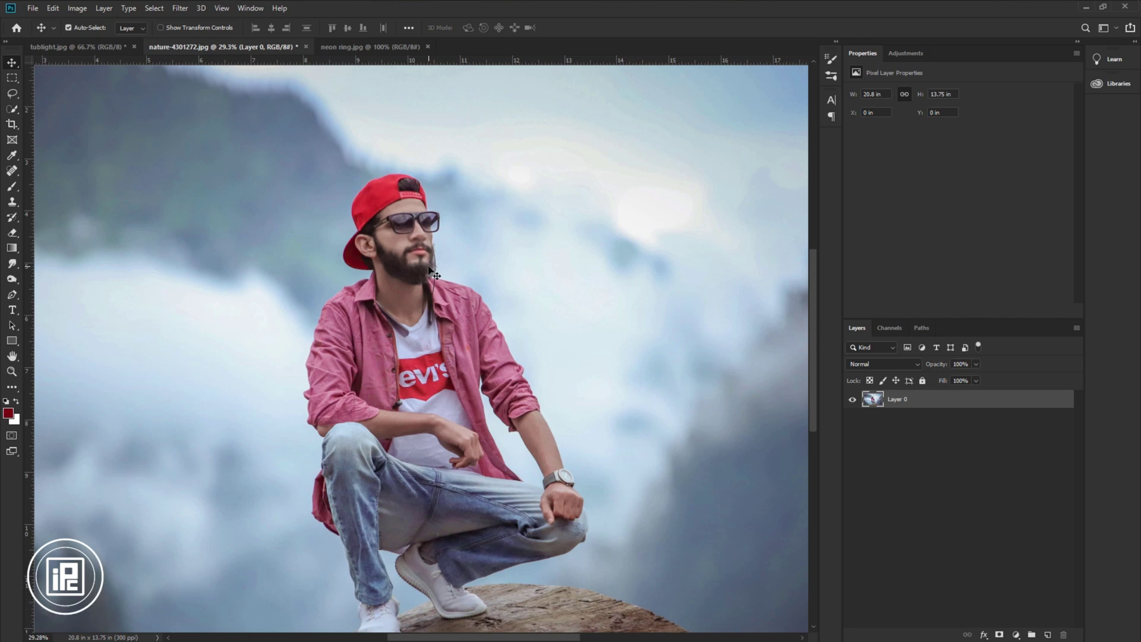
pyautogui.scroll(-1, 414, 313)
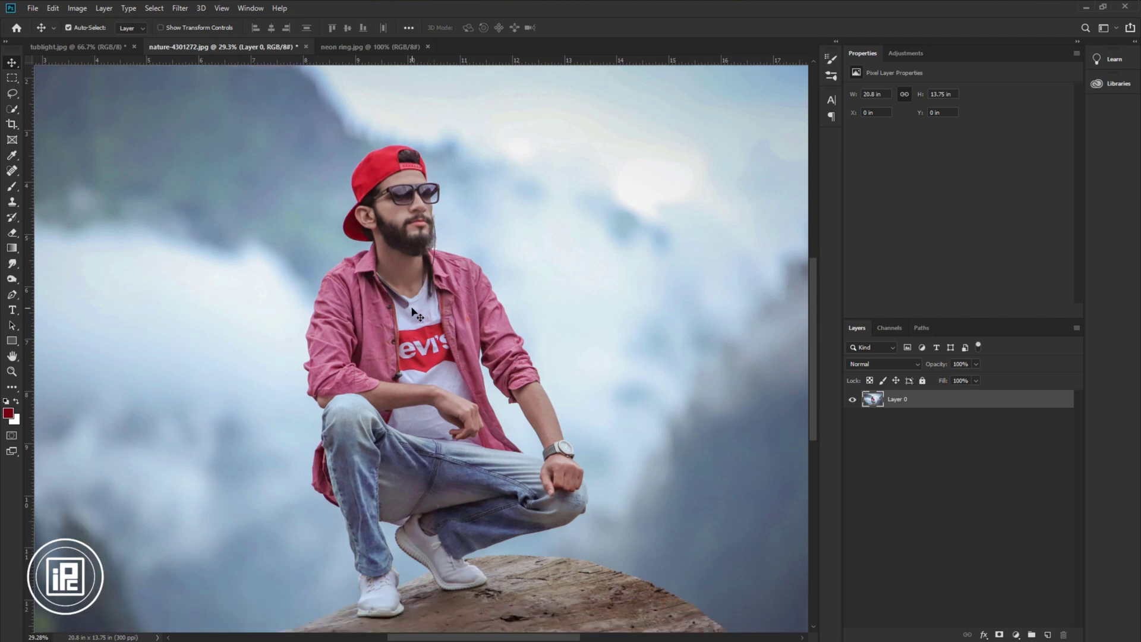
pyautogui.scroll(-1, 414, 314)
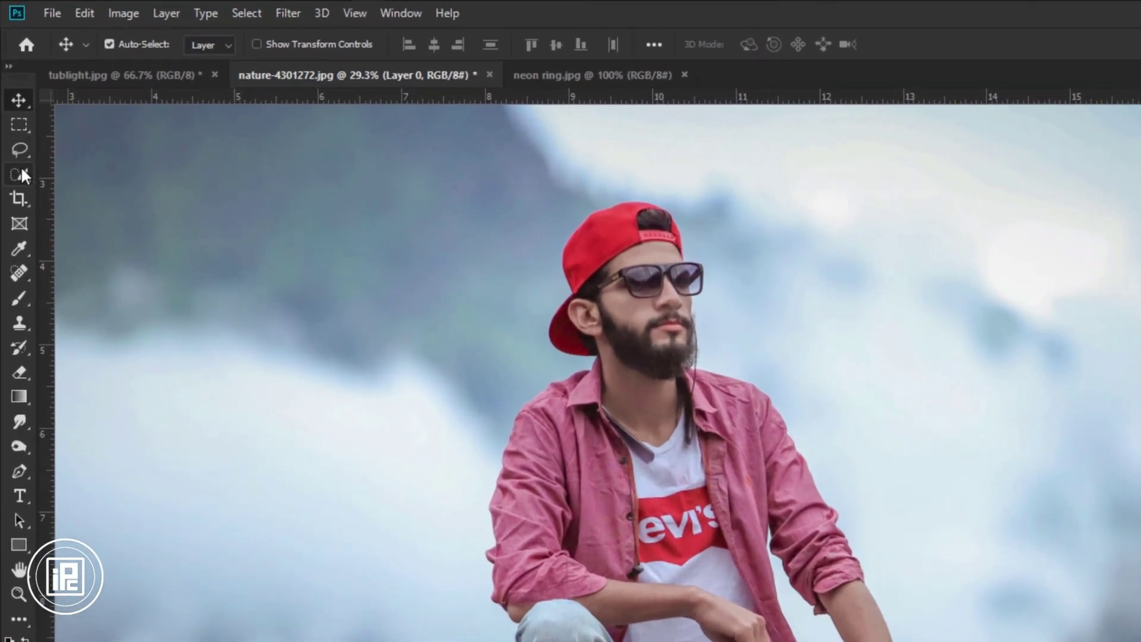
# Select the seated man from cap to knees and shoes with the Quick Selection tool
pyautogui.click(11, 109)
pyautogui.click(85, 176)
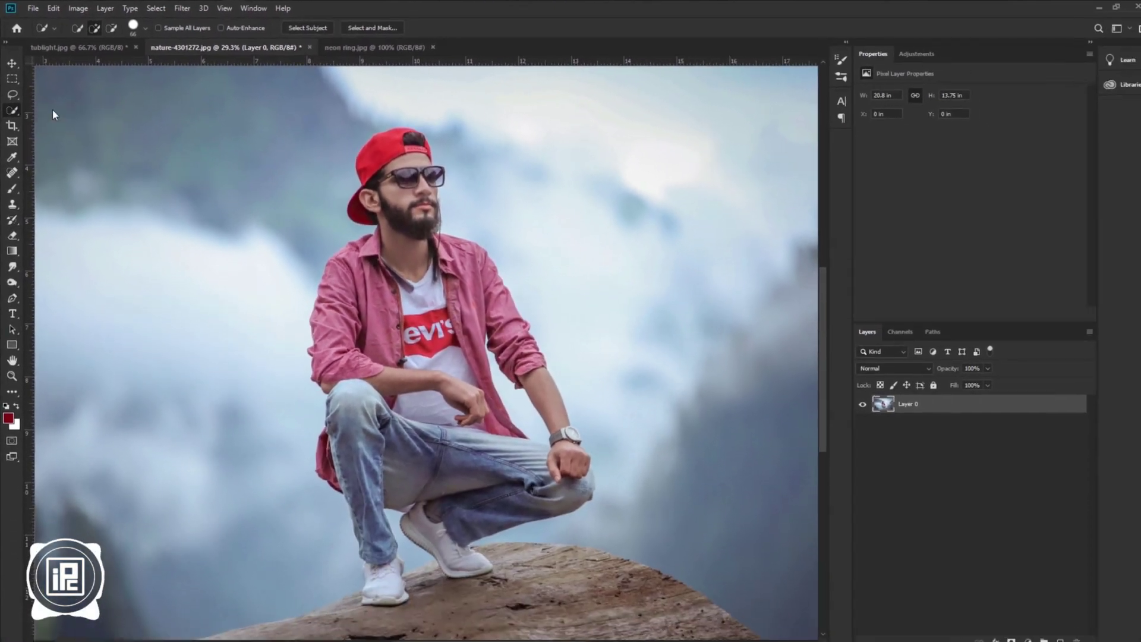
pyautogui.moveTo(389, 150)
pyautogui.mouseDown()
pyautogui.moveTo(402, 287)
pyautogui.moveTo(365, 370)
pyautogui.moveTo(454, 432)
pyautogui.moveTo(513, 444)
pyautogui.moveTo(500, 498)
pyautogui.moveTo(463, 515)
pyautogui.moveTo(450, 551)
pyautogui.moveTo(562, 462)
pyautogui.moveTo(476, 281)
pyautogui.moveTo(445, 256)
pyautogui.moveTo(341, 278)
pyautogui.moveTo(379, 212)
pyautogui.moveTo(334, 380)
pyautogui.moveTo(331, 460)
pyautogui.moveTo(574, 475)
pyautogui.mouseUp()
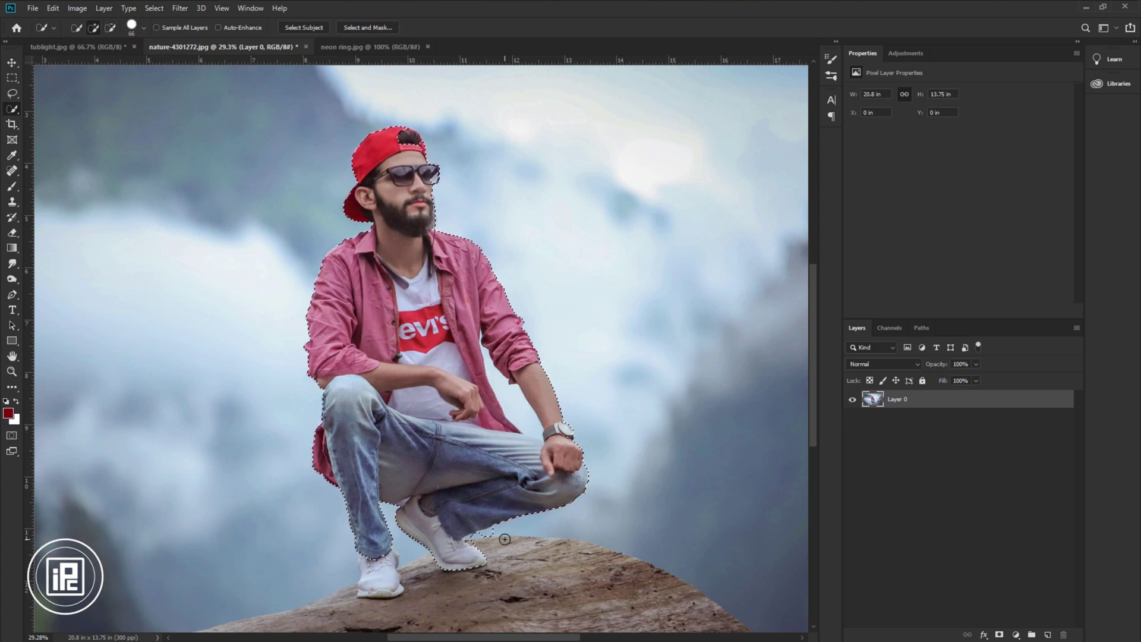
# Refine the quick selection around both shoes so it includes them and leaves out the rock
pyautogui.scroll(5, 505, 538)
pyautogui.moveTo(458, 535)
pyautogui.mouseDown()
pyautogui.moveTo(419, 544)
pyautogui.moveTo(467, 540)
pyautogui.moveTo(454, 543)
pyautogui.moveTo(464, 542)
pyautogui.moveTo(447, 521)
pyautogui.moveTo(399, 542)
pyautogui.mouseUp()
pyautogui.moveTo(172, 612)
pyautogui.mouseDown()
pyautogui.moveTo(336, 358)
pyautogui.moveTo(310, 400)
pyautogui.moveTo(387, 428)
pyautogui.moveTo(301, 432)
pyautogui.mouseUp()
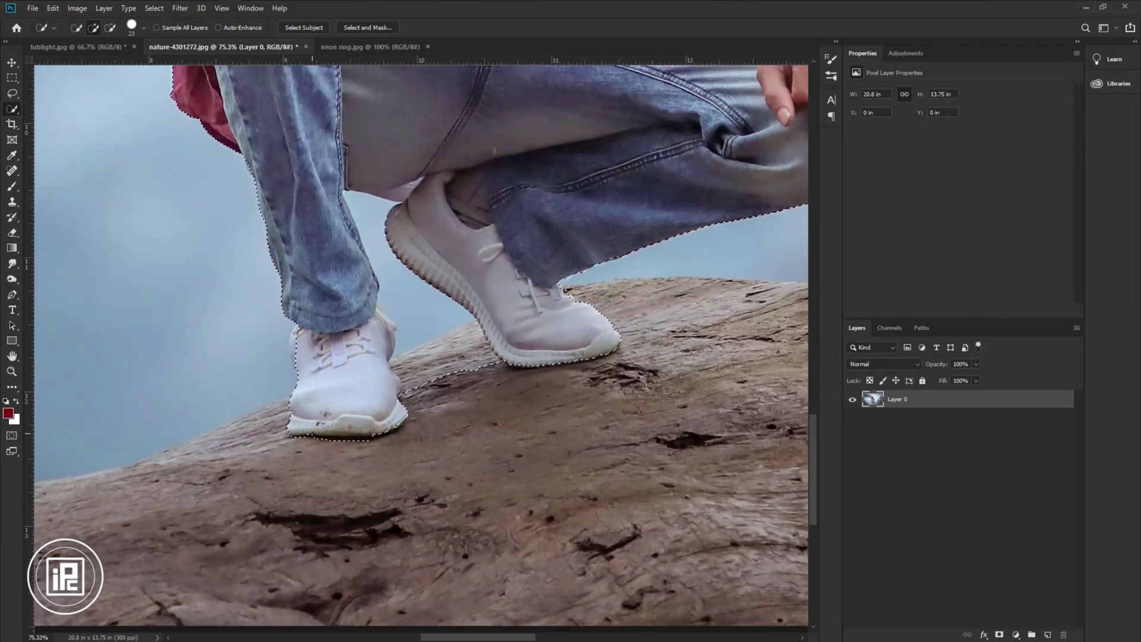
pyautogui.moveTo(415, 323)
pyautogui.mouseDown()
pyautogui.moveTo(430, 367)
pyautogui.moveTo(406, 396)
pyautogui.moveTo(466, 358)
pyautogui.mouseUp()
pyautogui.moveTo(388, 337)
pyautogui.mouseDown()
pyautogui.moveTo(394, 311)
pyautogui.moveTo(452, 271)
pyautogui.mouseUp()
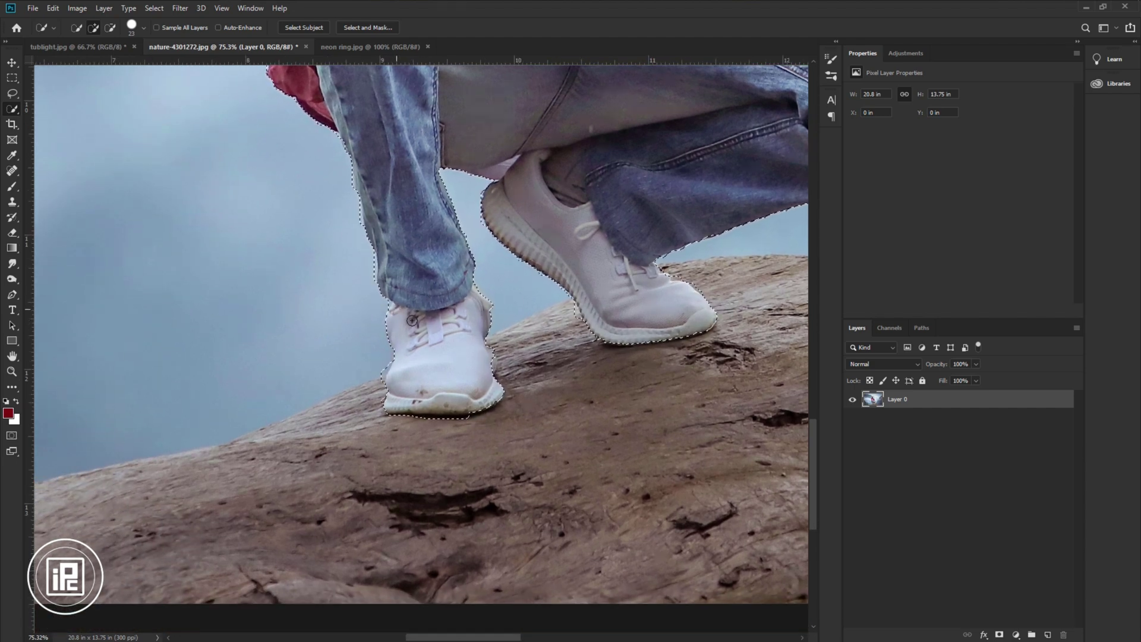
# Refine the selection along the man's upper body and include the hair showing in the cap opening
pyautogui.scroll(5, 374, 351)
pyautogui.moveTo(799, 154); pyautogui.dragTo(503, 386)
pyautogui.moveTo(431, 218)
pyautogui.mouseDown()
pyautogui.moveTo(422, 181)
pyautogui.moveTo(420, 213)
pyautogui.moveTo(491, 314)
pyautogui.mouseUp()
pyautogui.scroll(-4, 440, 229)
pyautogui.scroll(5, 491, 314)
pyautogui.moveTo(331, 153); pyautogui.dragTo(361, 154)
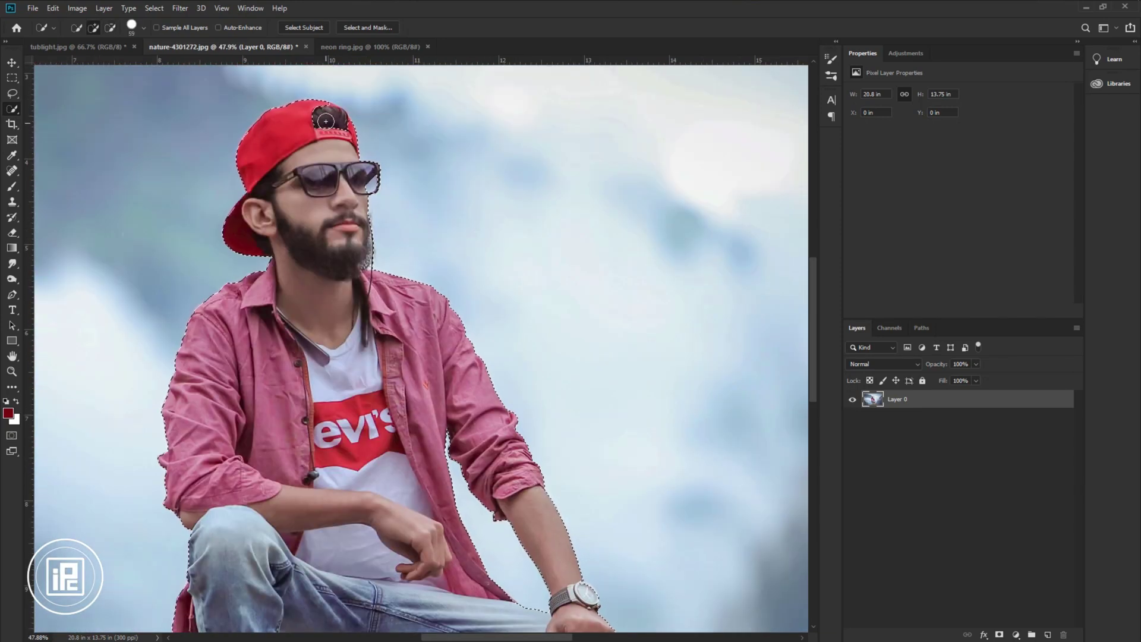
pyautogui.click(333, 117)
pyautogui.scroll(-3, 294, 314)
pyautogui.scroll(-3, 295, 314)
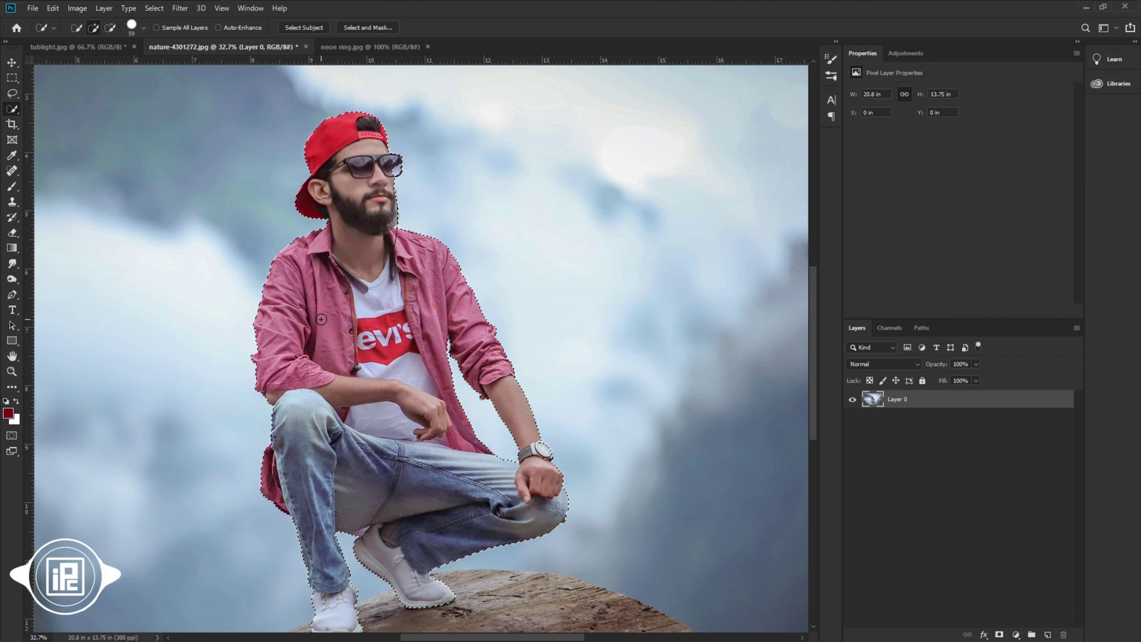
pyautogui.scroll(-1, 321, 325)
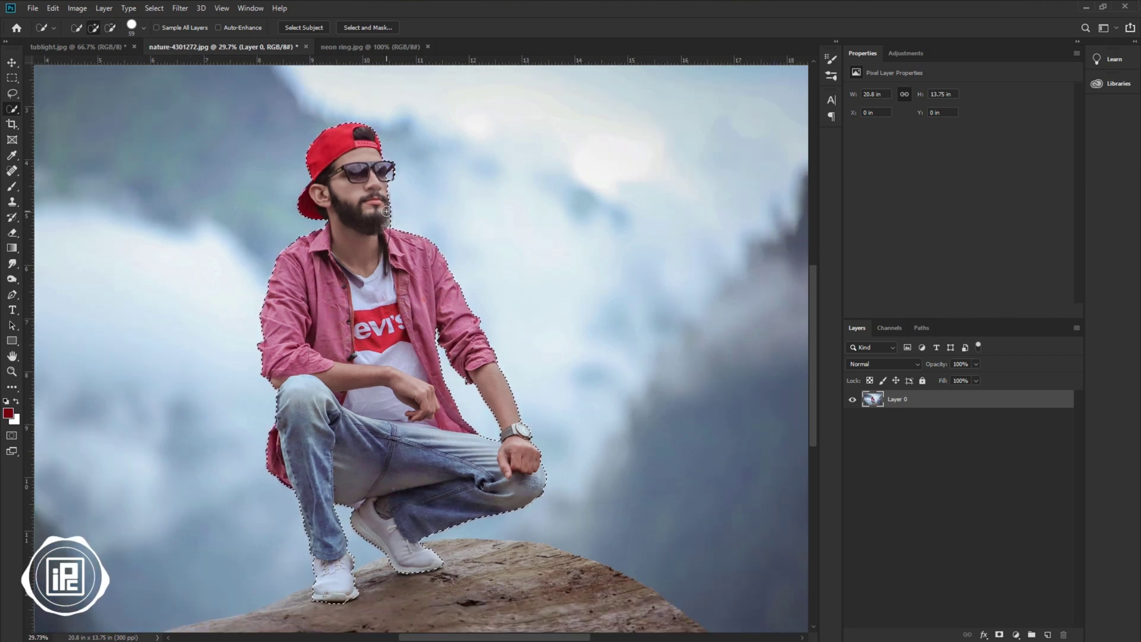
# Open the selection in Select and Mask and refine its edge around the man's head and shirt with the Refine Edge Brush
pyautogui.click(372, 27)
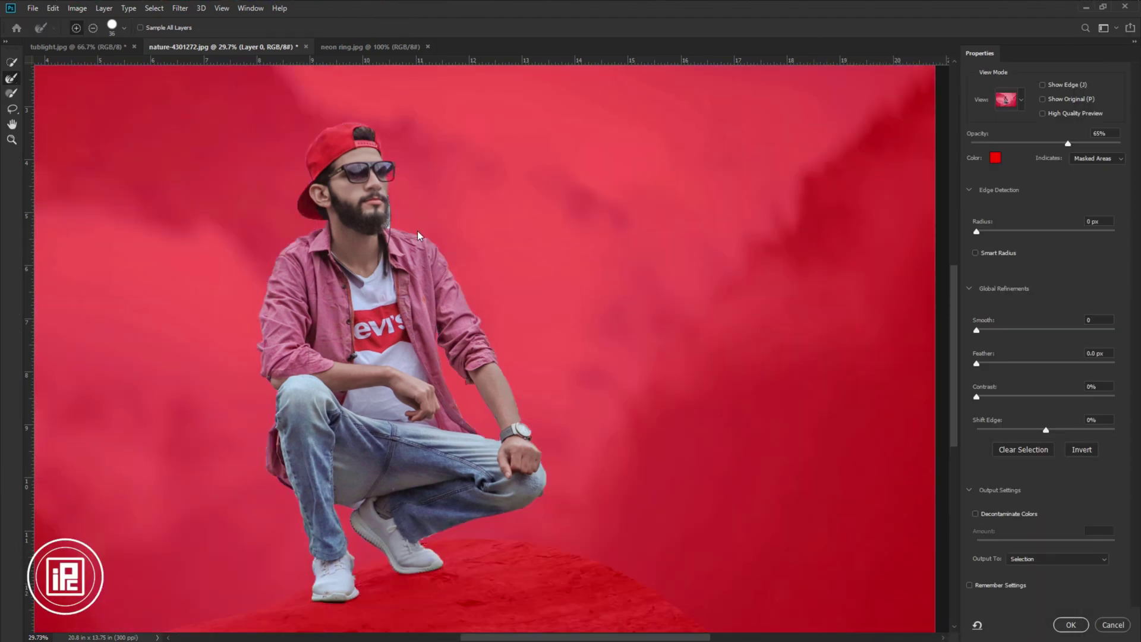
pyautogui.moveTo(309, 366); pyautogui.dragTo(375, 355)
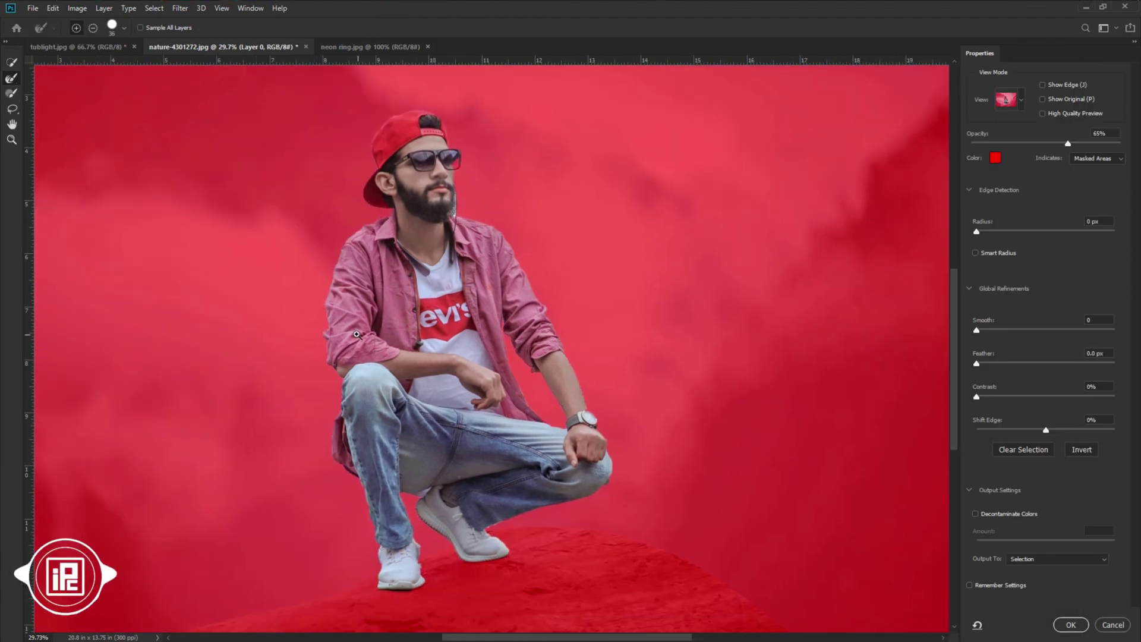
pyautogui.scroll(1, 355, 332)
pyautogui.moveTo(374, 347); pyautogui.dragTo(419, 340)
pyautogui.moveTo(411, 230)
pyautogui.mouseDown()
pyautogui.moveTo(404, 384)
pyautogui.moveTo(392, 388)
pyautogui.mouseUp()
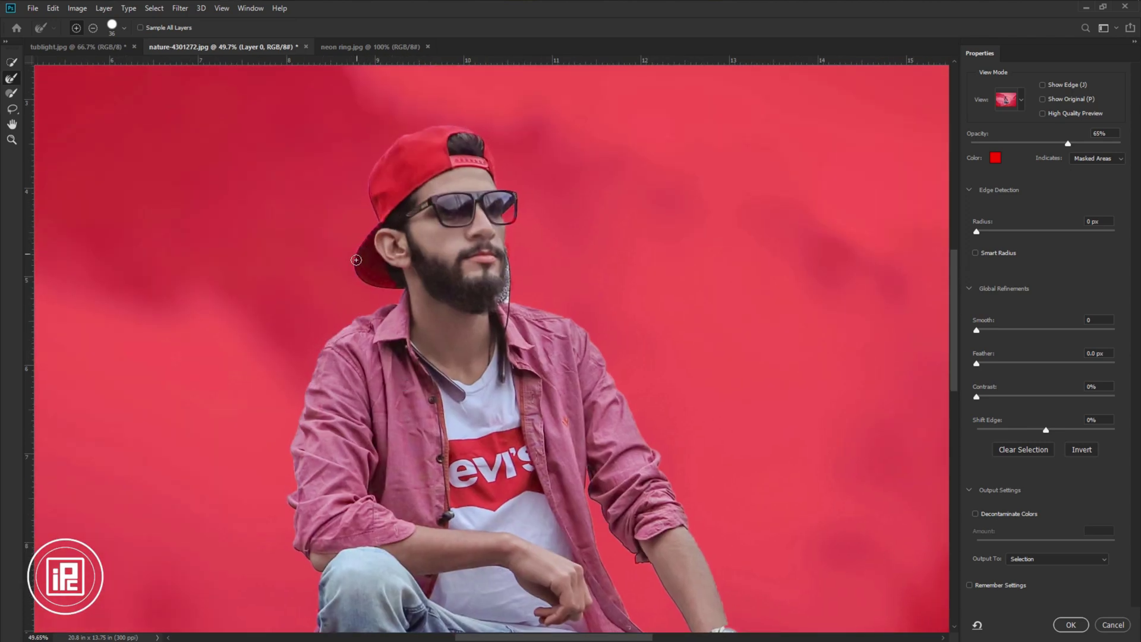
pyautogui.moveTo(290, 407); pyautogui.dragTo(294, 444)
pyautogui.scroll(-5, 284, 507)
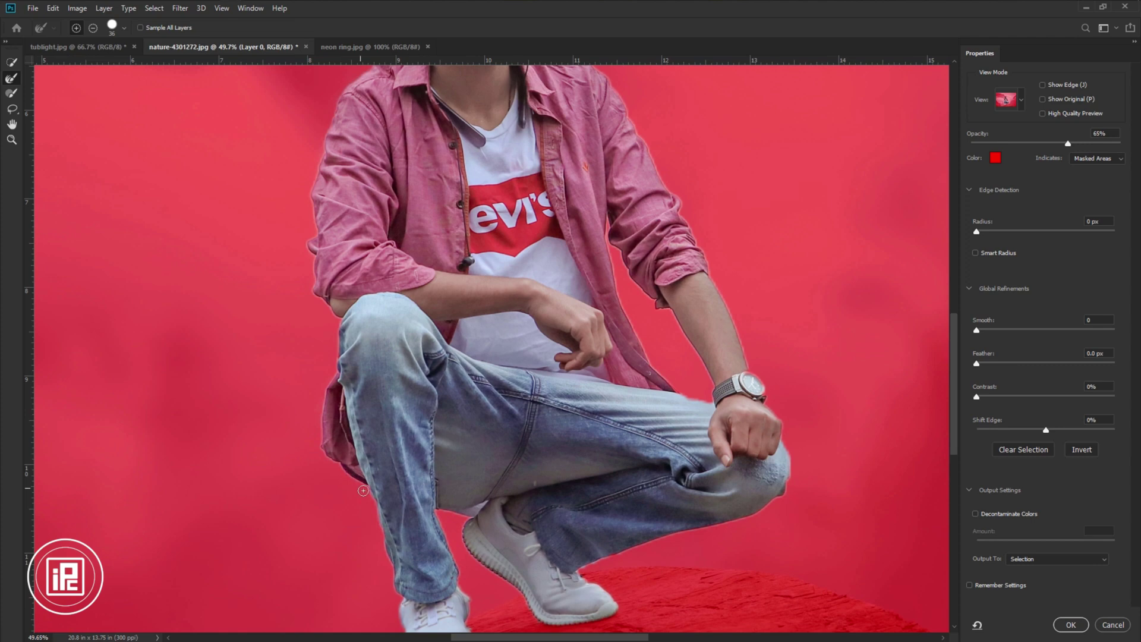
# Refine the mask edge along the shirt hem, jeans, shoes and the gap between the torso and arm
pyautogui.moveTo(396, 433); pyautogui.dragTo(333, 234)
pyautogui.moveTo(335, 407)
pyautogui.mouseDown()
pyautogui.moveTo(333, 472)
pyautogui.moveTo(399, 475)
pyautogui.mouseUp()
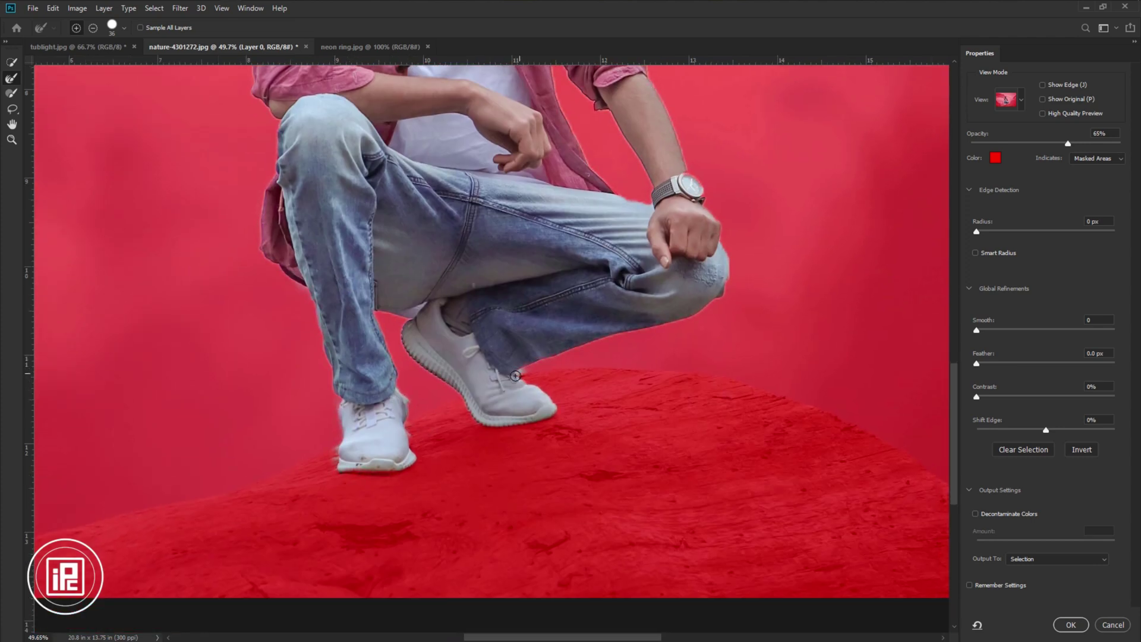
pyautogui.scroll(3, 535, 376)
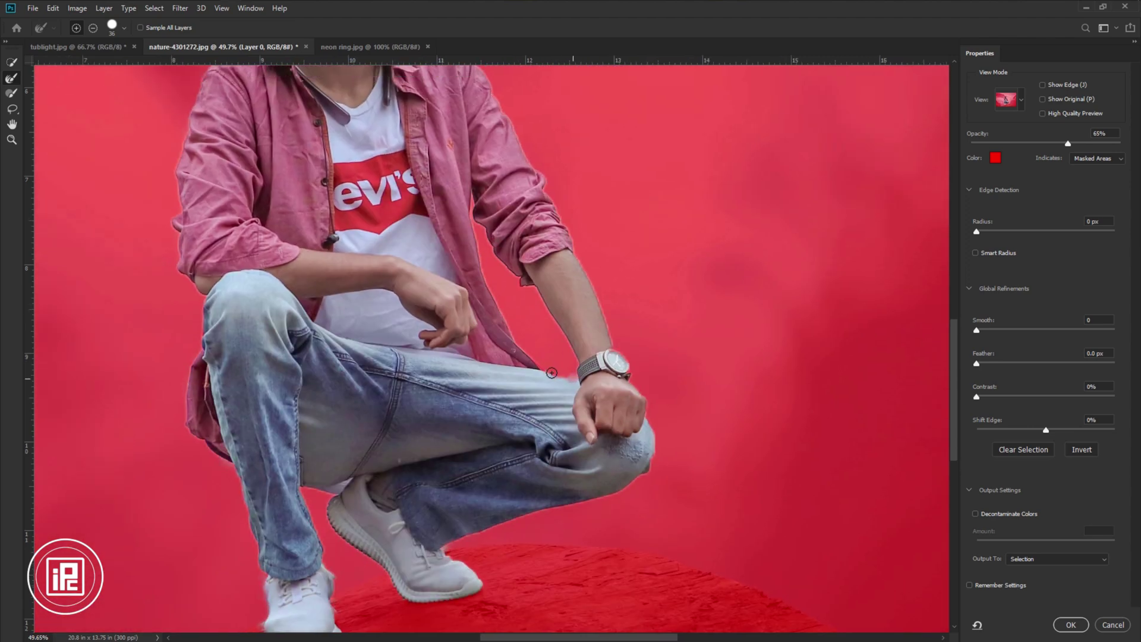
pyautogui.scroll(1, 534, 323)
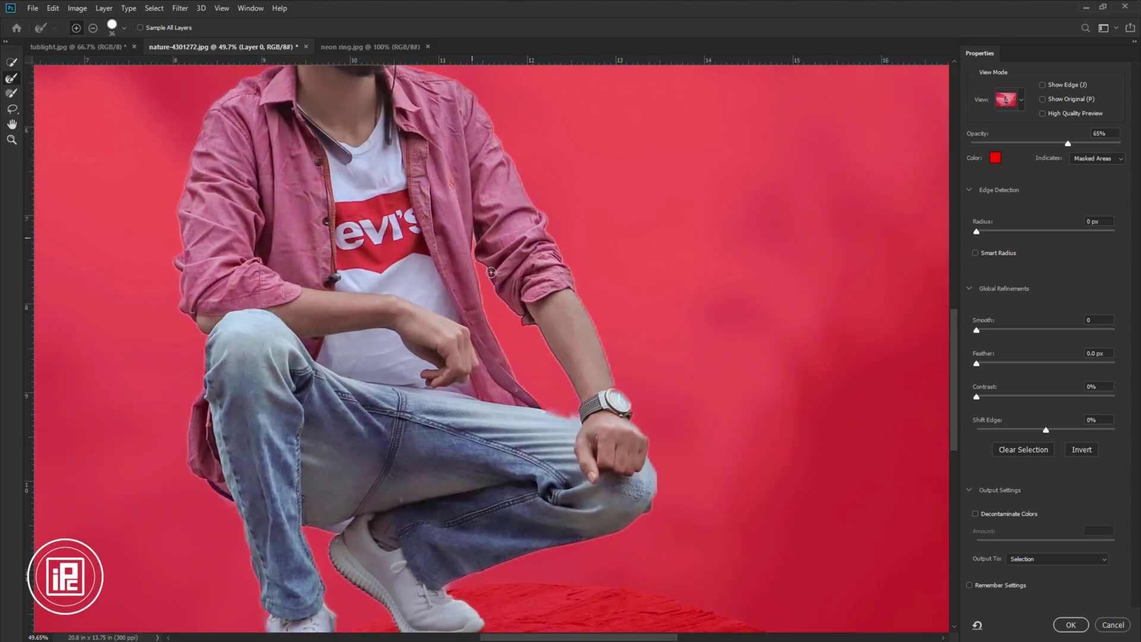
# Adjust the mask brush hardness and paint the thigh area beside the watch back into the selection
pyautogui.click(12, 93)
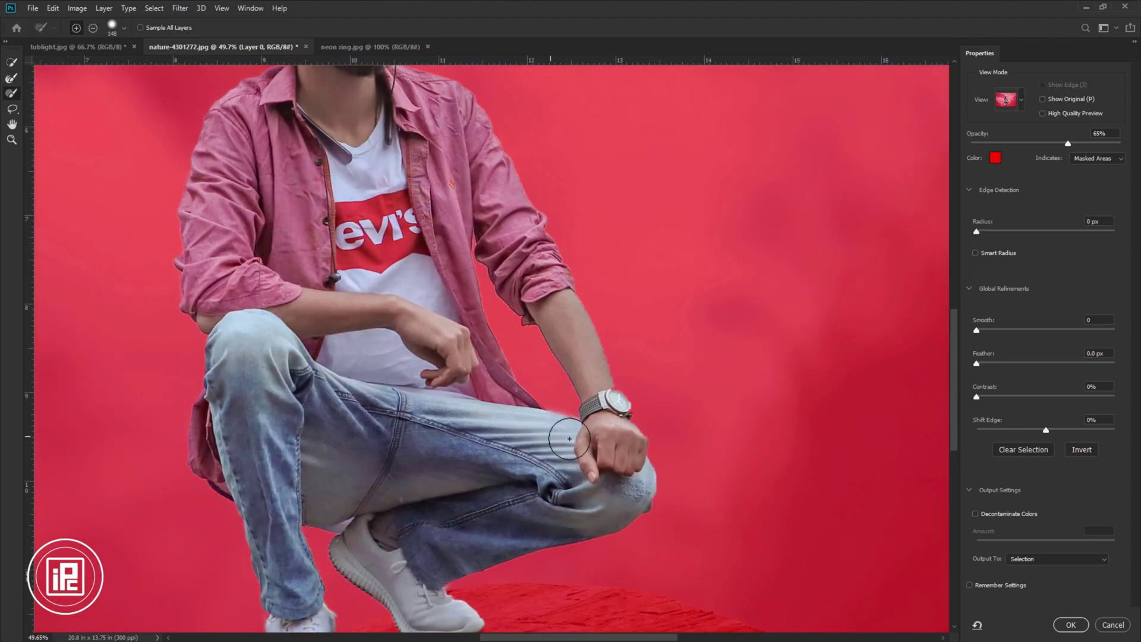
pyautogui.rightClick(563, 441)
pyautogui.click(638, 487)
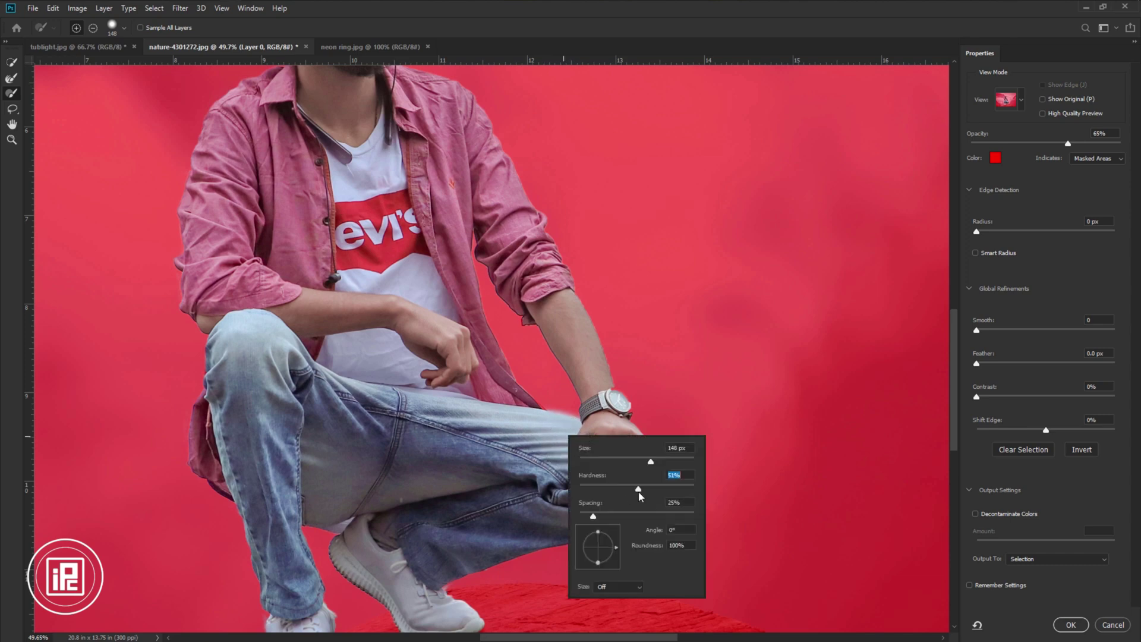
pyautogui.click(544, 434)
pyautogui.moveTo(306, 267); pyautogui.dragTo(367, 461)
# Return to the Refine Edge Brush and refine the outline of the sleeve above the watch
pyautogui.click(12, 79)
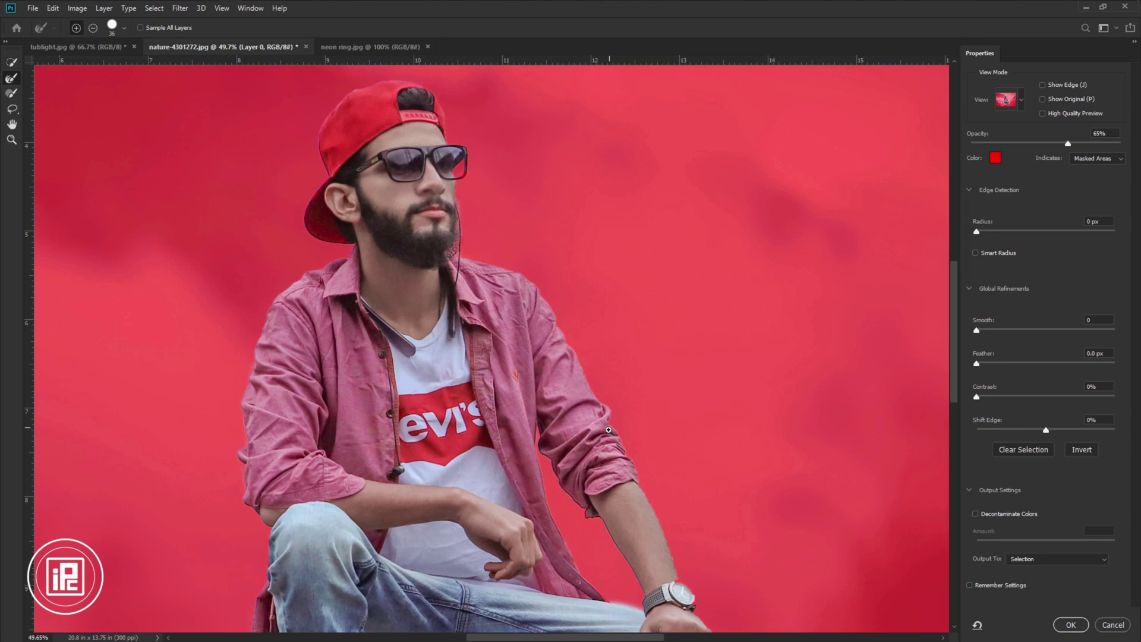
pyautogui.scroll(-5, 607, 431)
pyautogui.moveTo(591, 484); pyautogui.dragTo(509, 372)
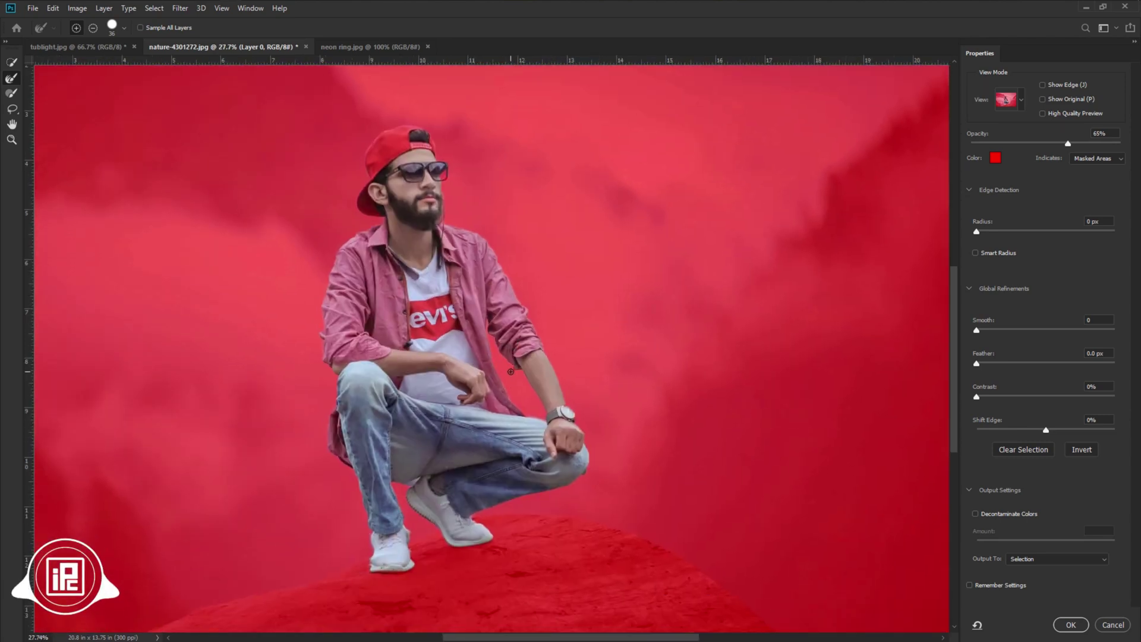
# Set the mask contrast to 19% and output the selection to a new layer with a layer mask
pyautogui.moveTo(979, 394); pyautogui.dragTo(995, 392)
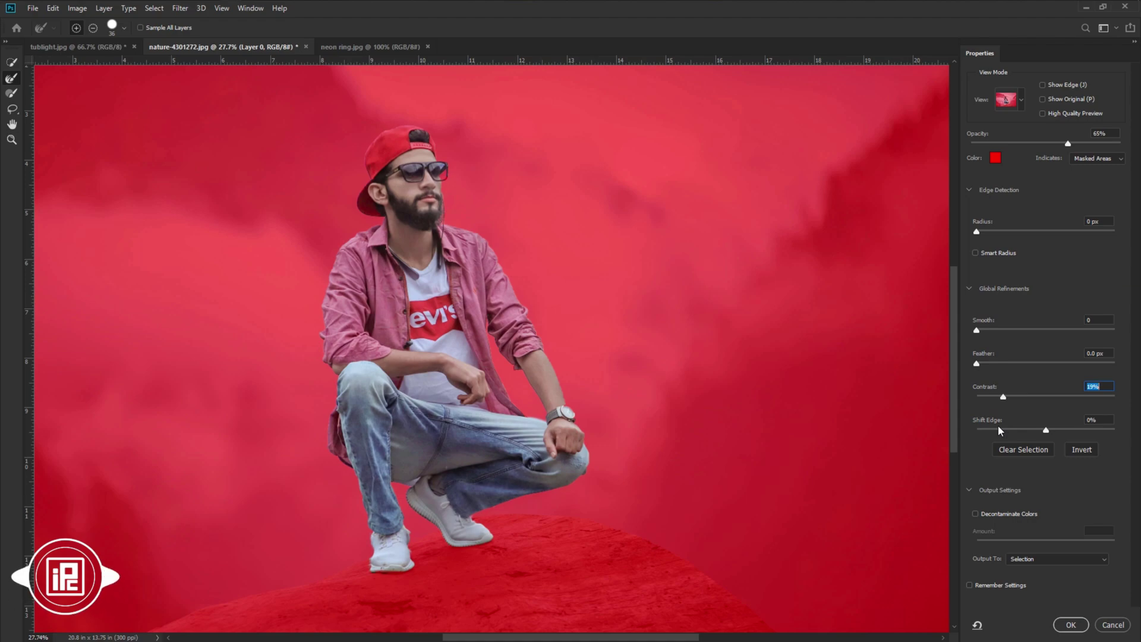
pyautogui.click(1048, 557)
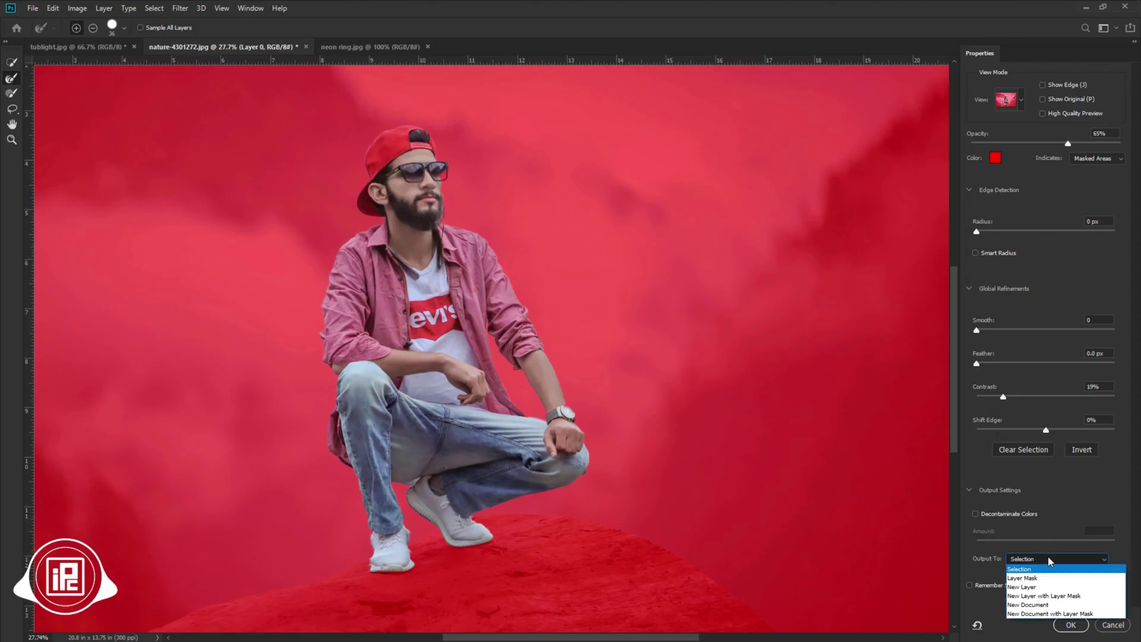
pyautogui.click(1042, 594)
pyautogui.click(1068, 623)
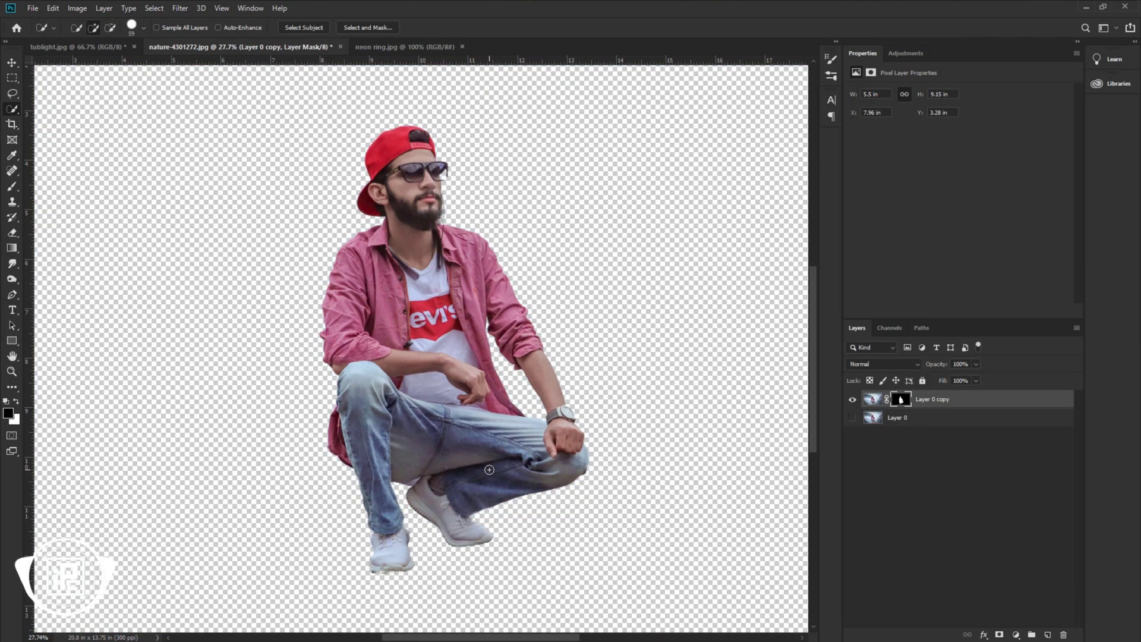
# Move the masked cutout of the man into the tublight document with the Move tool
pyautogui.click(18, 60)
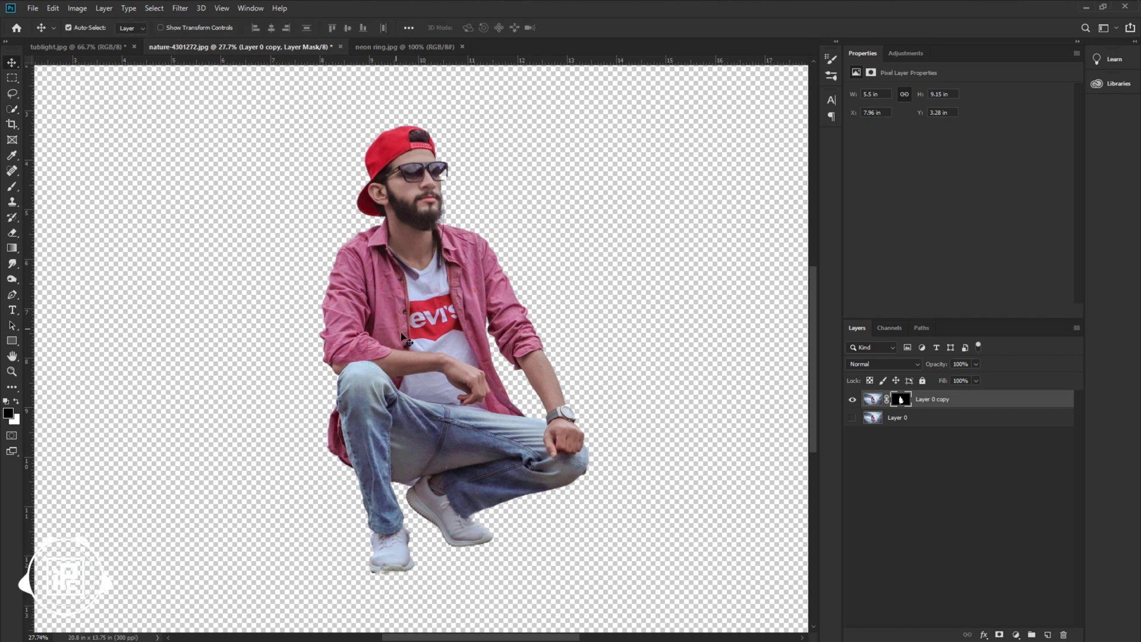
pyautogui.moveTo(392, 315); pyautogui.dragTo(457, 395)
pyautogui.moveTo(487, 434); pyautogui.dragTo(490, 391)
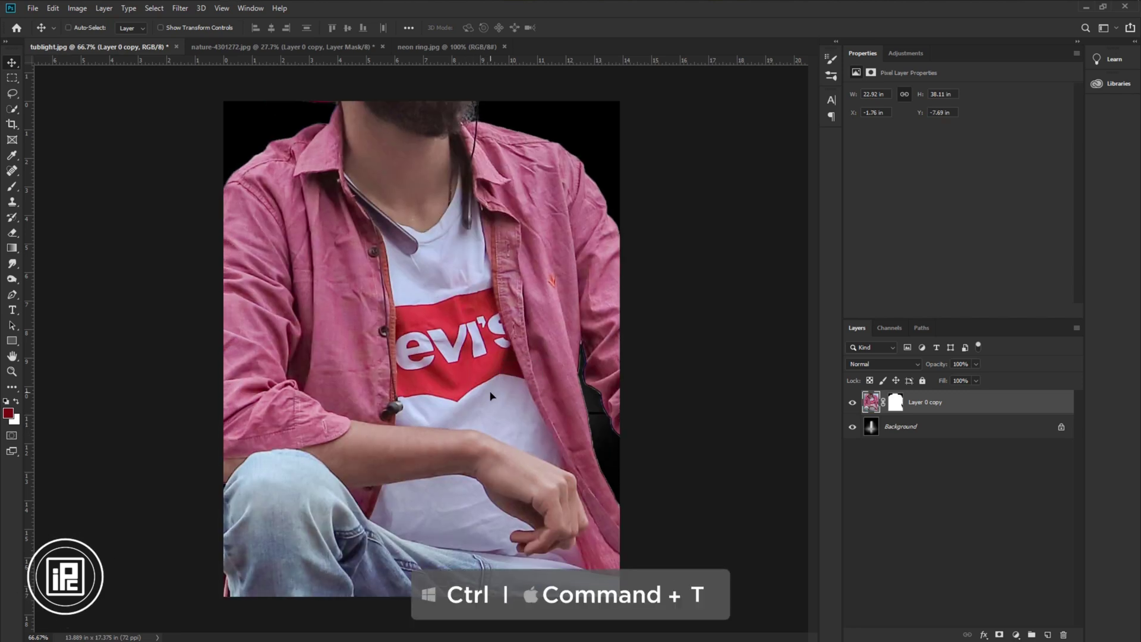
# Scale the man down proportionally to 24.34% with Free Transform and place him in front of the tube lights
pyautogui.hotkey('ctrl', 't')
pyautogui.scroll(-10, 491, 393)
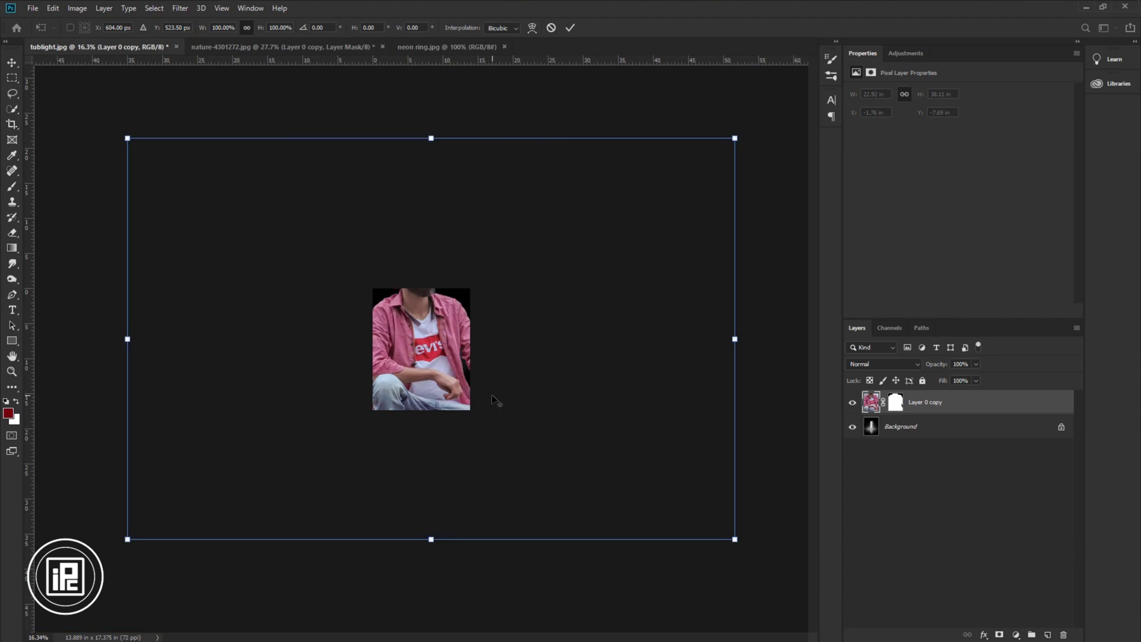
pyautogui.moveTo(656, 341); pyautogui.dragTo(419, 356)
pyautogui.scroll(12, 440, 364)
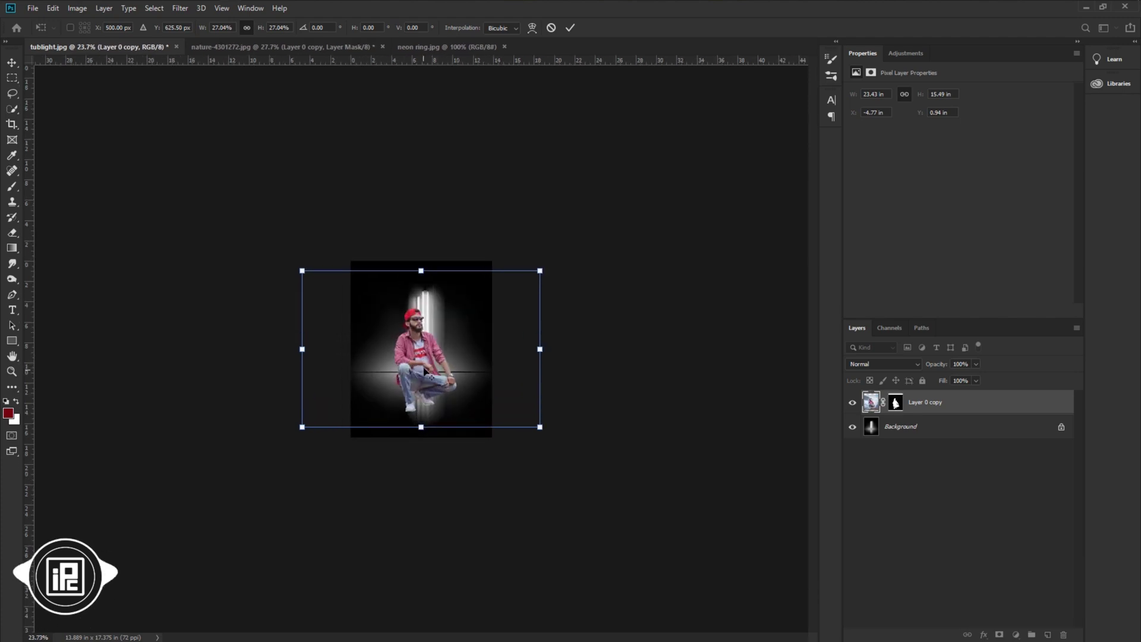
pyautogui.moveTo(653, 350); pyautogui.dragTo(615, 350)
pyautogui.moveTo(436, 412); pyautogui.dragTo(423, 402)
pyautogui.moveTo(601, 470); pyautogui.dragTo(612, 476)
pyautogui.moveTo(415, 411); pyautogui.dragTo(412, 403)
pyautogui.moveTo(611, 471); pyautogui.dragTo(616, 474)
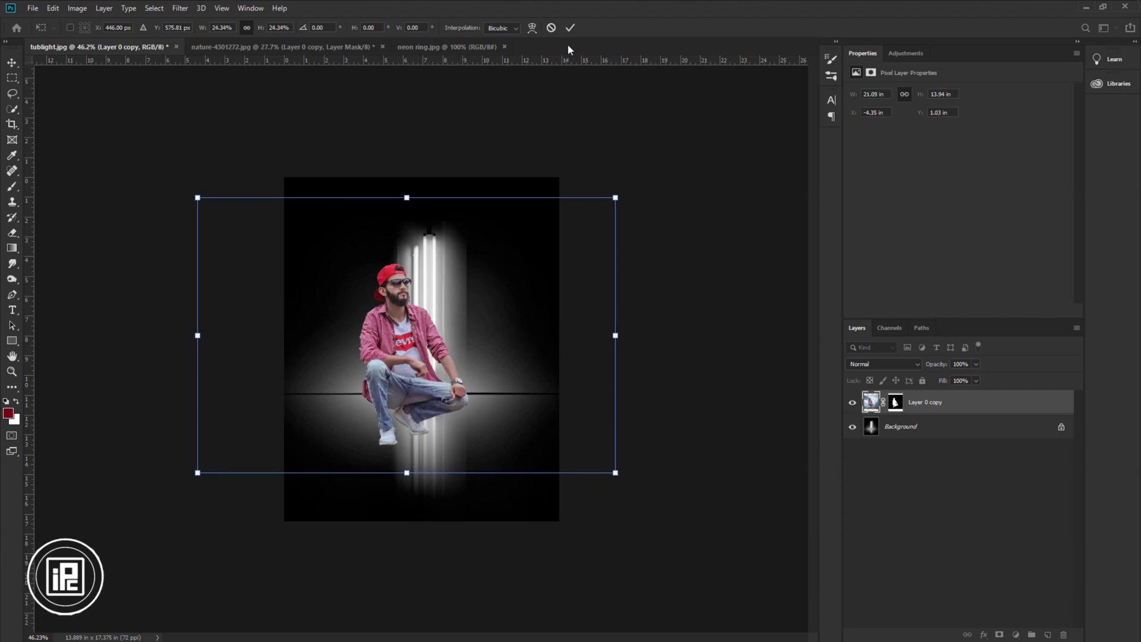
pyautogui.click(570, 28)
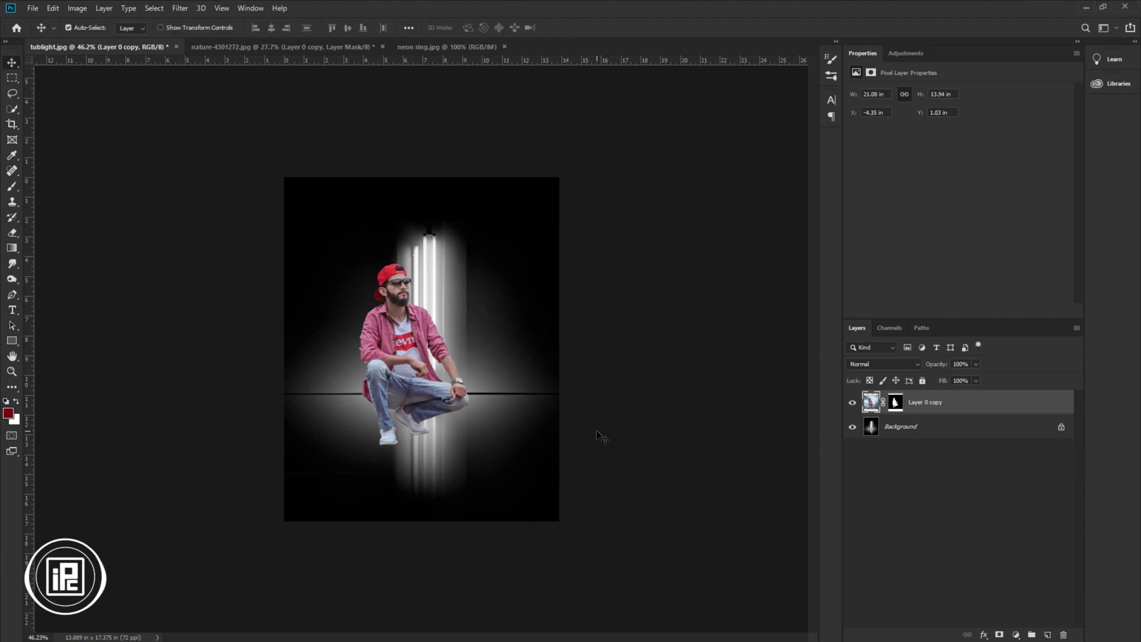
pyautogui.scroll(5, 440, 422)
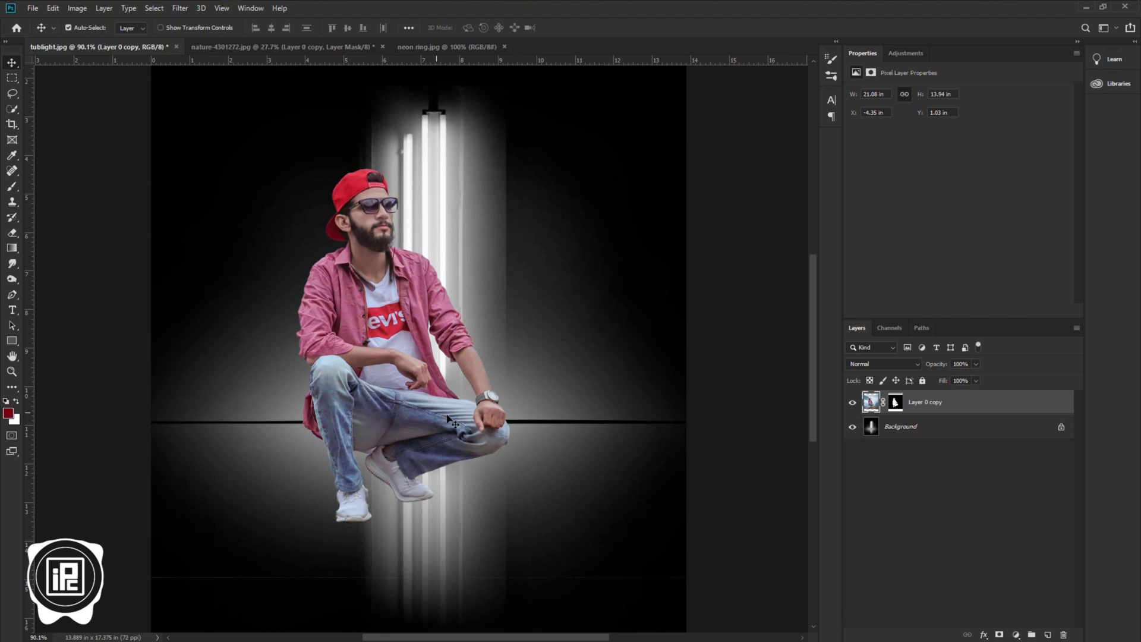
pyautogui.scroll(-1, 481, 419)
pyautogui.scroll(-1, 486, 421)
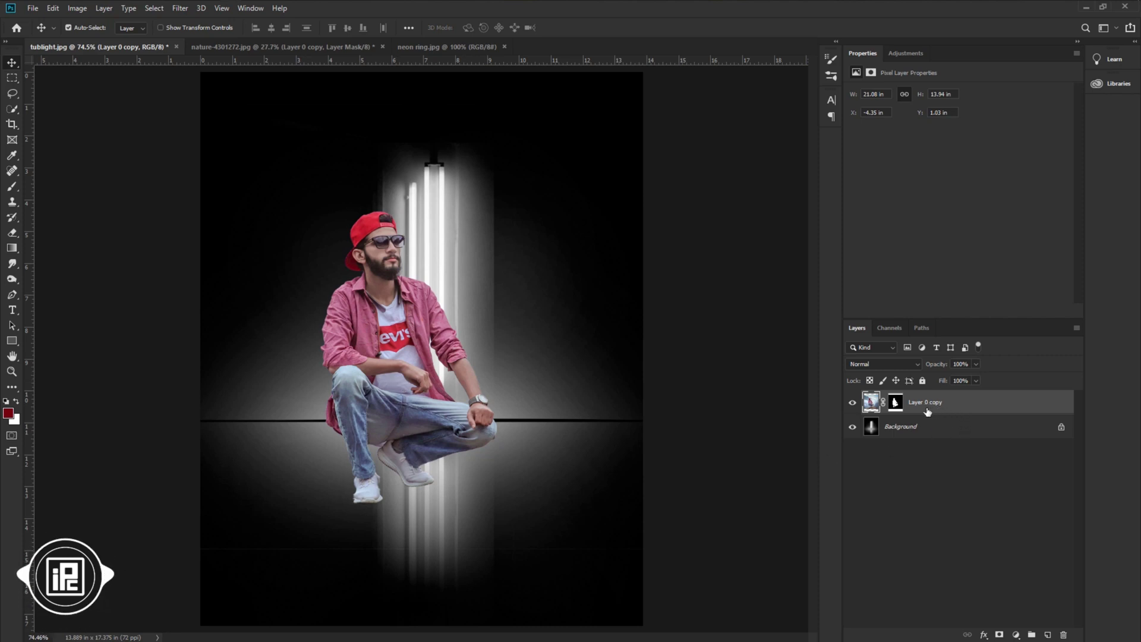
# Apply the layer mask permanently to the man's cutout and duplicate the cutout layer within the tublight document
pyautogui.moveTo(895, 402); pyautogui.dragTo(1064, 634)
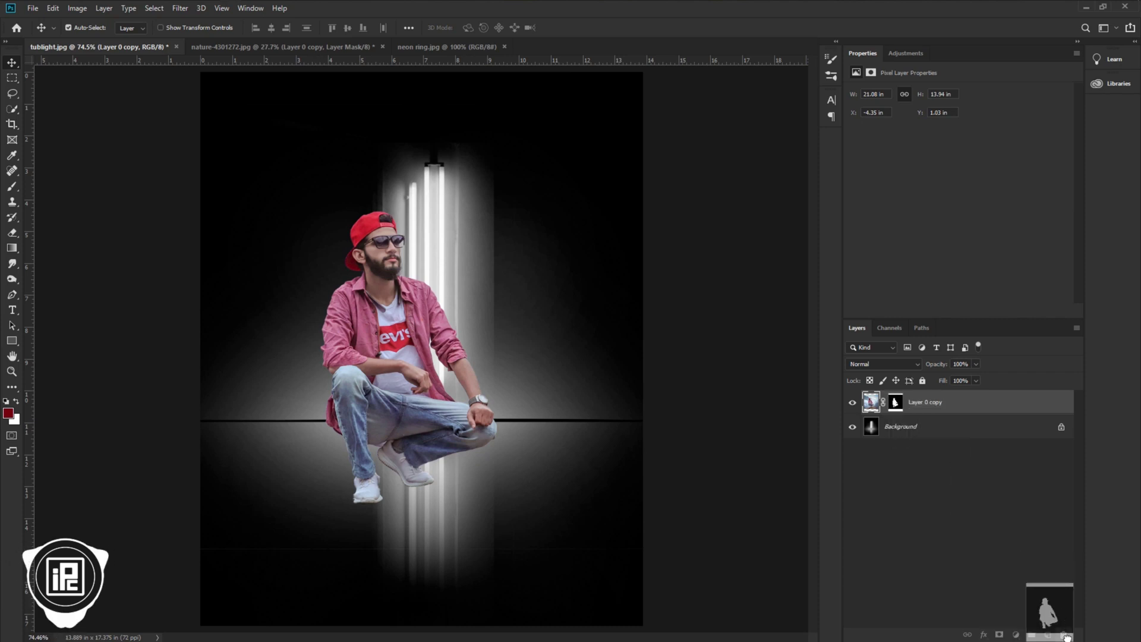
pyautogui.click(514, 242)
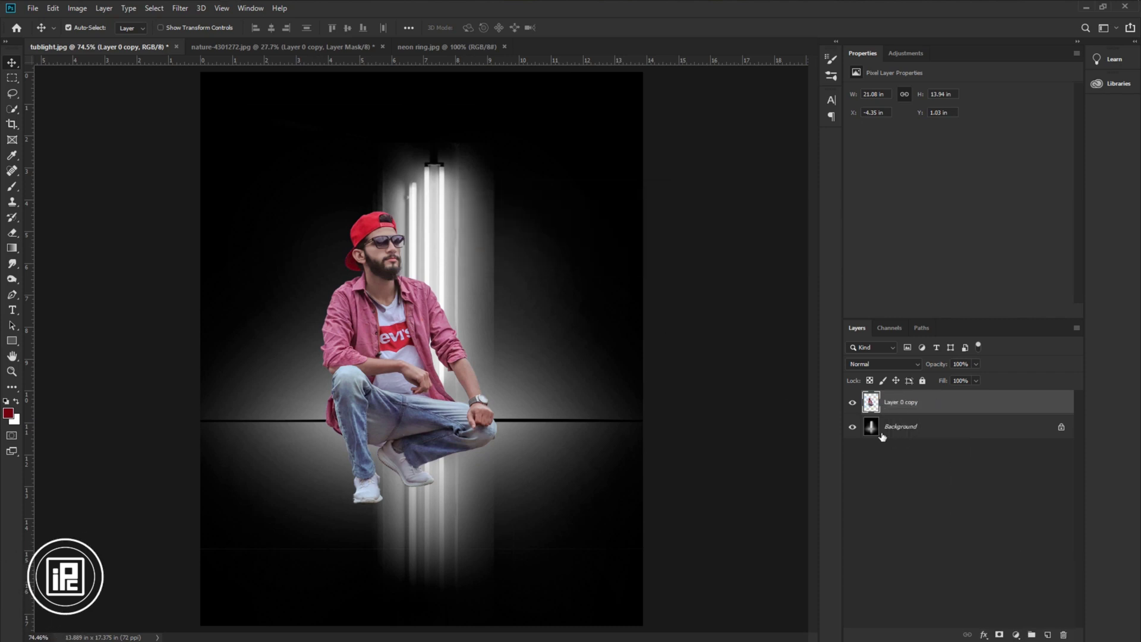
pyautogui.rightClick(929, 406)
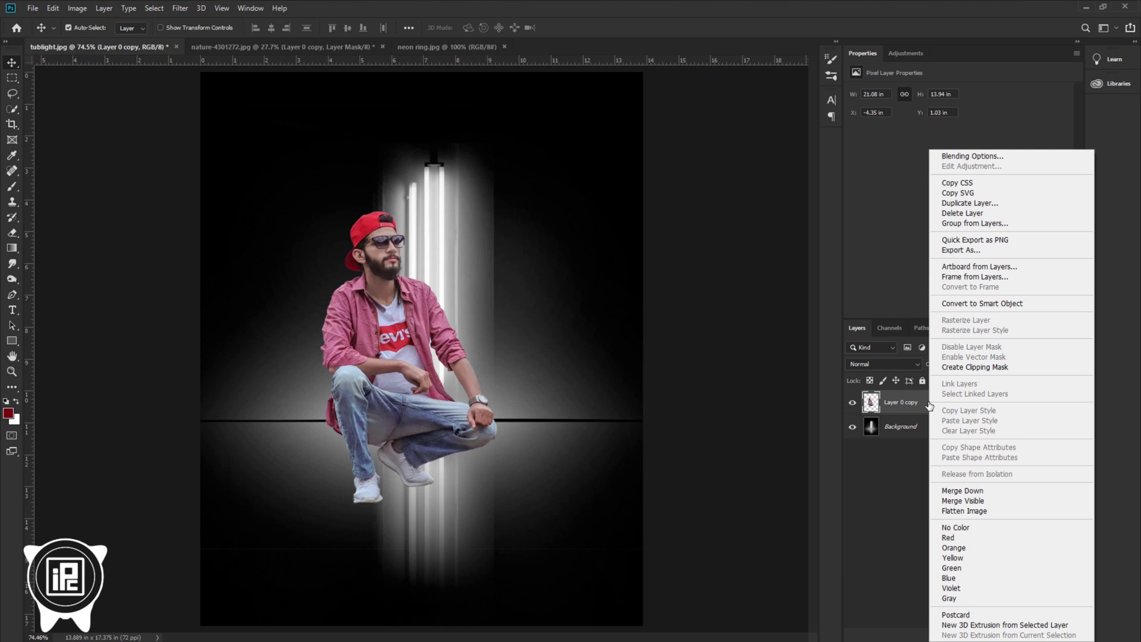
pyautogui.click(951, 202)
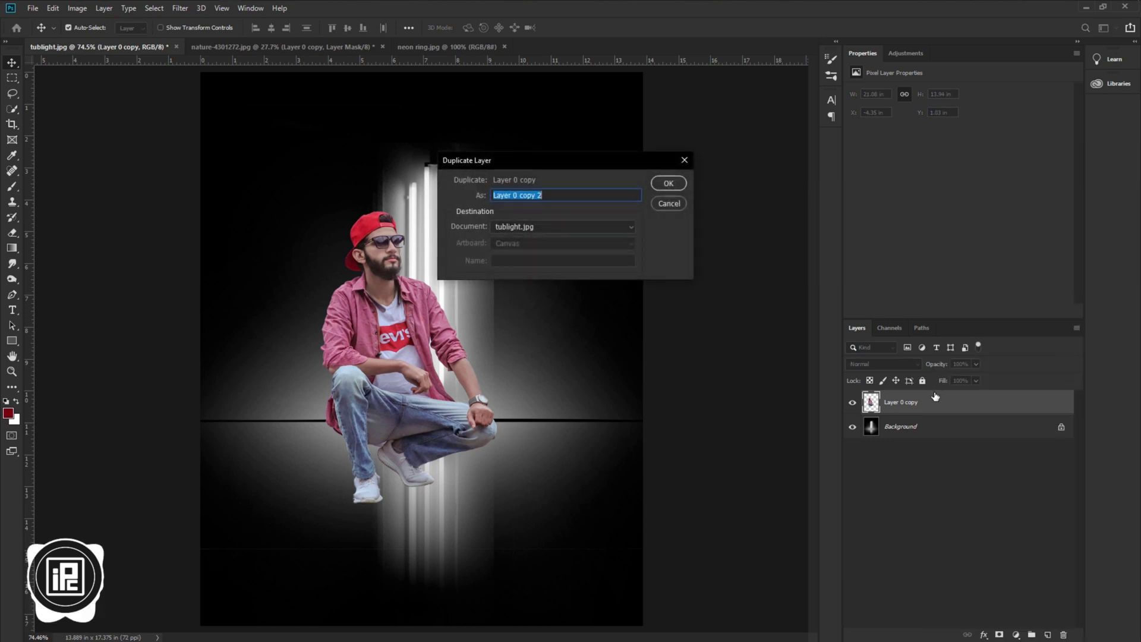
pyautogui.click(666, 183)
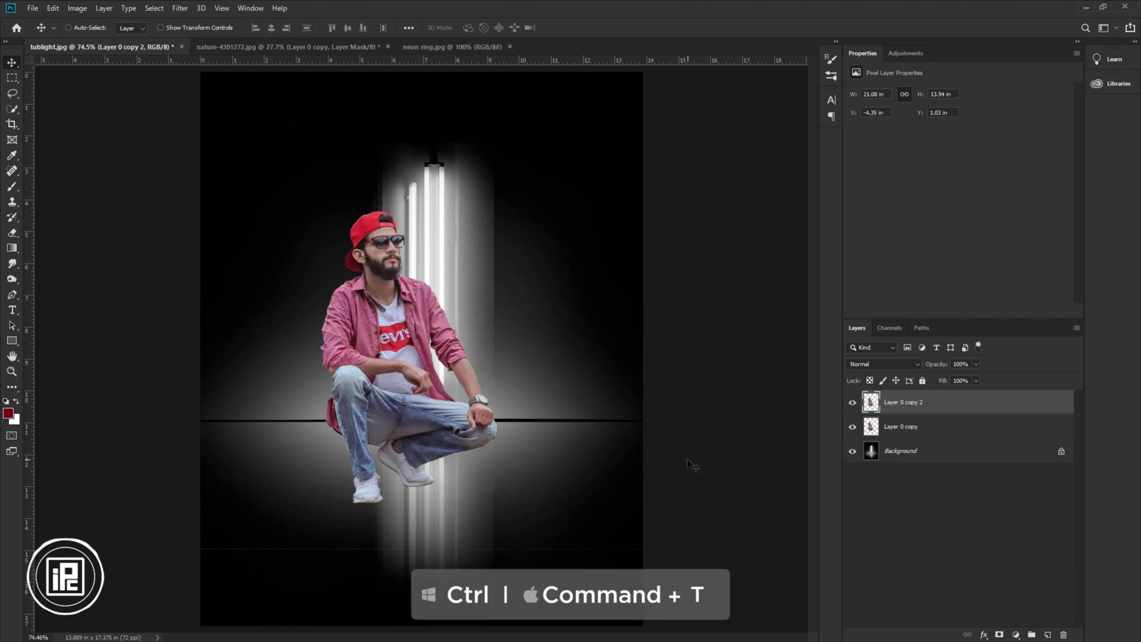
# Flip the duplicate upside down with Free Transform, about 12.54 in high, and place it below the man's shoes as a reflection
pyautogui.hotkey('ctrl', 't')
pyautogui.moveTo(397, 105); pyautogui.dragTo(430, 532)
pyautogui.scroll(-5, 429, 531)
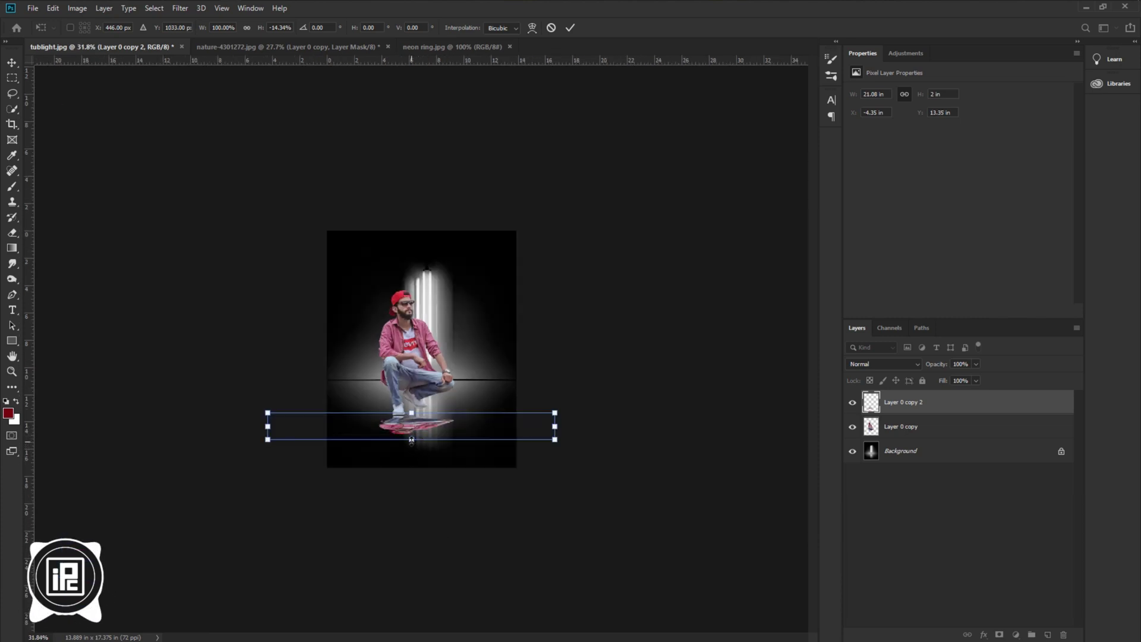
pyautogui.moveTo(411, 440); pyautogui.dragTo(412, 584)
pyautogui.moveTo(418, 464); pyautogui.dragTo(419, 439)
pyautogui.press('Down')
pyautogui.press('Down')
pyautogui.press('Down')
# Warp the reflection's upper edge, lowering its left part and raising its right part so the mirrored shoes meet the man's shoes
pyautogui.click(532, 28)
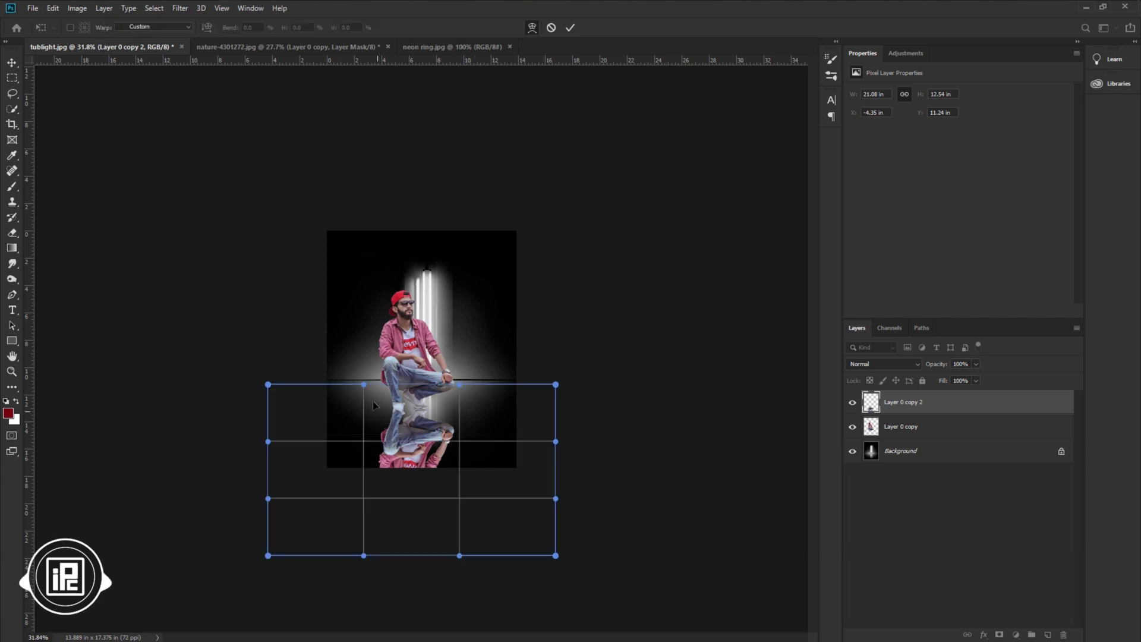
pyautogui.moveTo(364, 385); pyautogui.dragTo(367, 415)
pyautogui.moveTo(459, 384); pyautogui.dragTo(457, 366)
pyautogui.moveTo(367, 415); pyautogui.dragTo(367, 425)
pyautogui.moveTo(457, 367); pyautogui.dragTo(459, 352)
pyautogui.moveTo(368, 426); pyautogui.dragTo(363, 464)
pyautogui.moveTo(459, 352); pyautogui.dragTo(464, 309)
pyautogui.moveTo(364, 464); pyautogui.dragTo(363, 466)
pyautogui.moveTo(443, 444); pyautogui.dragTo(408, 451)
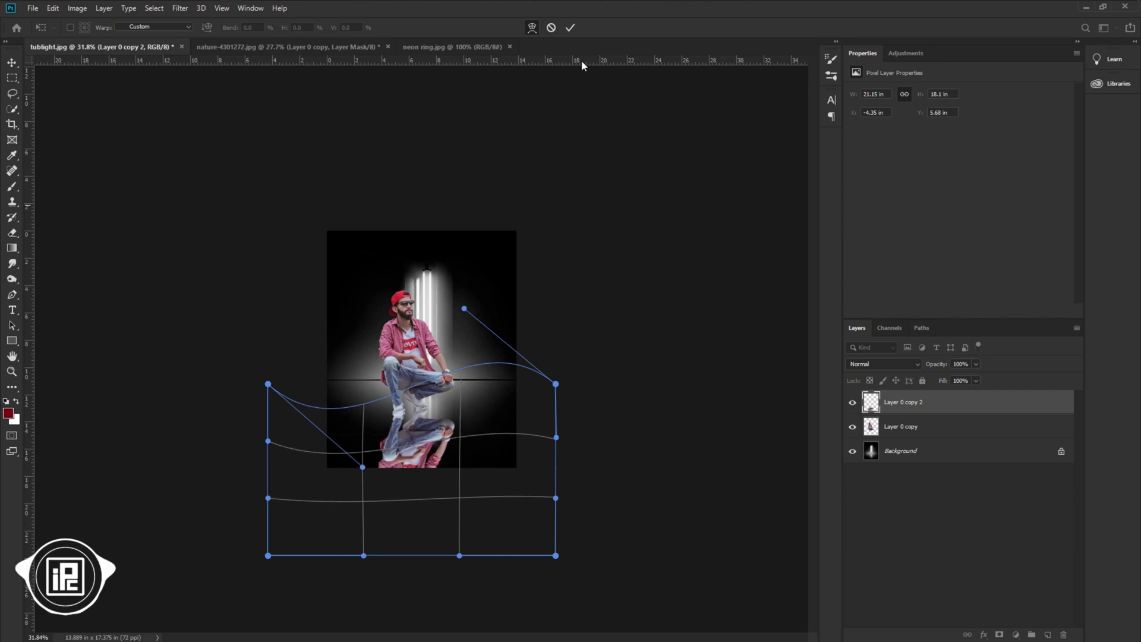
pyautogui.click(570, 29)
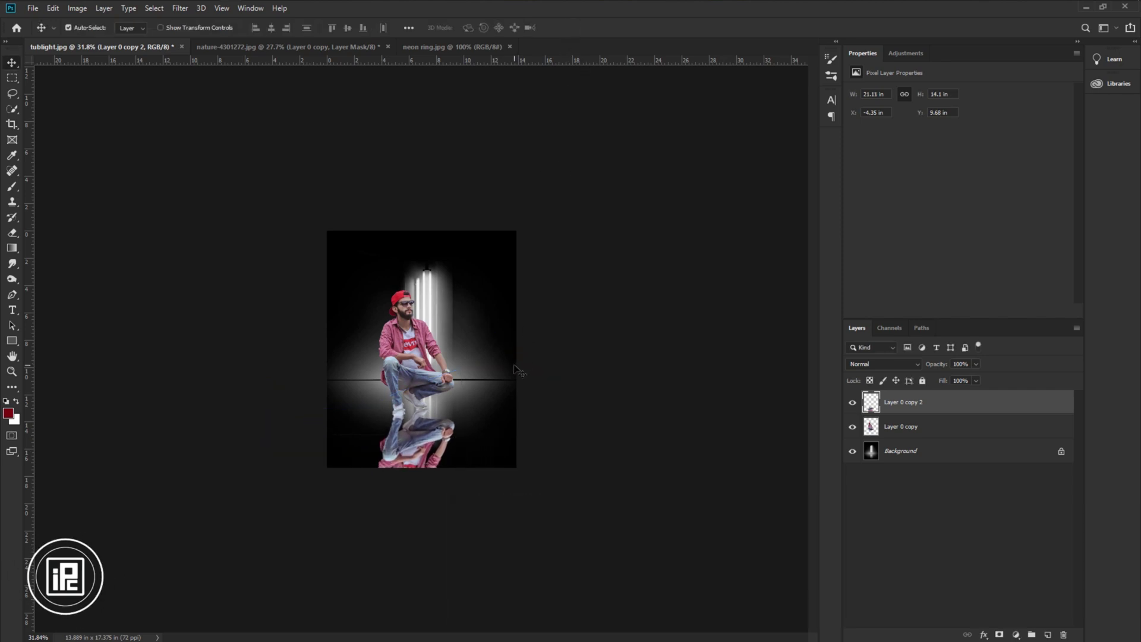
# Place the reflection layer beneath the man's layer and nudge it up closer to the shoes
pyautogui.moveTo(922, 426); pyautogui.dragTo(913, 440)
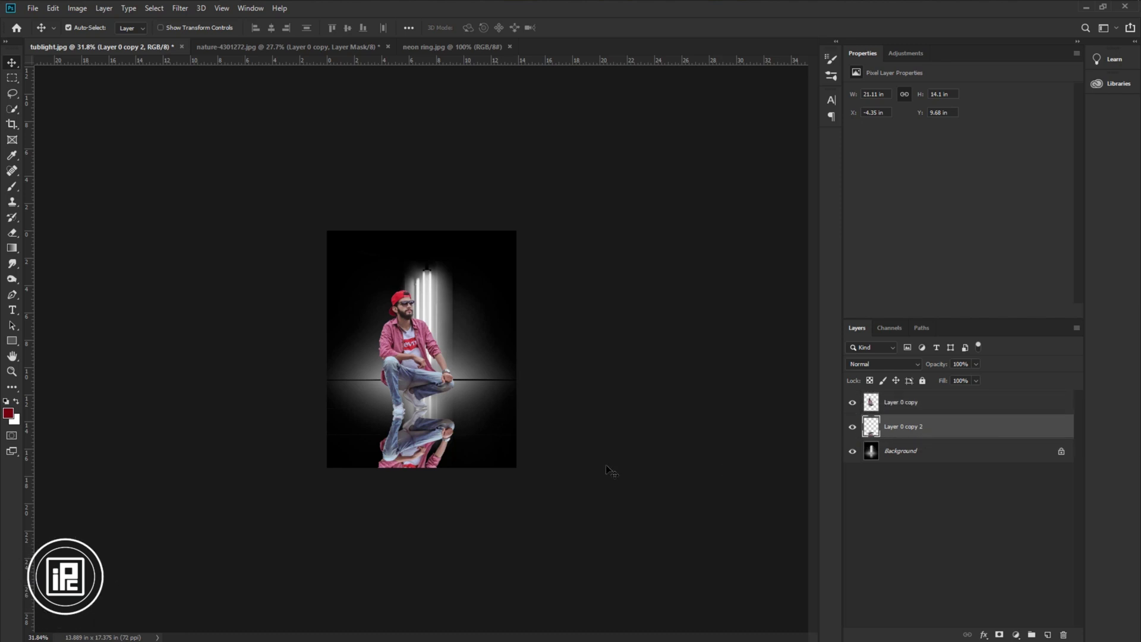
pyautogui.scroll(10, 398, 479)
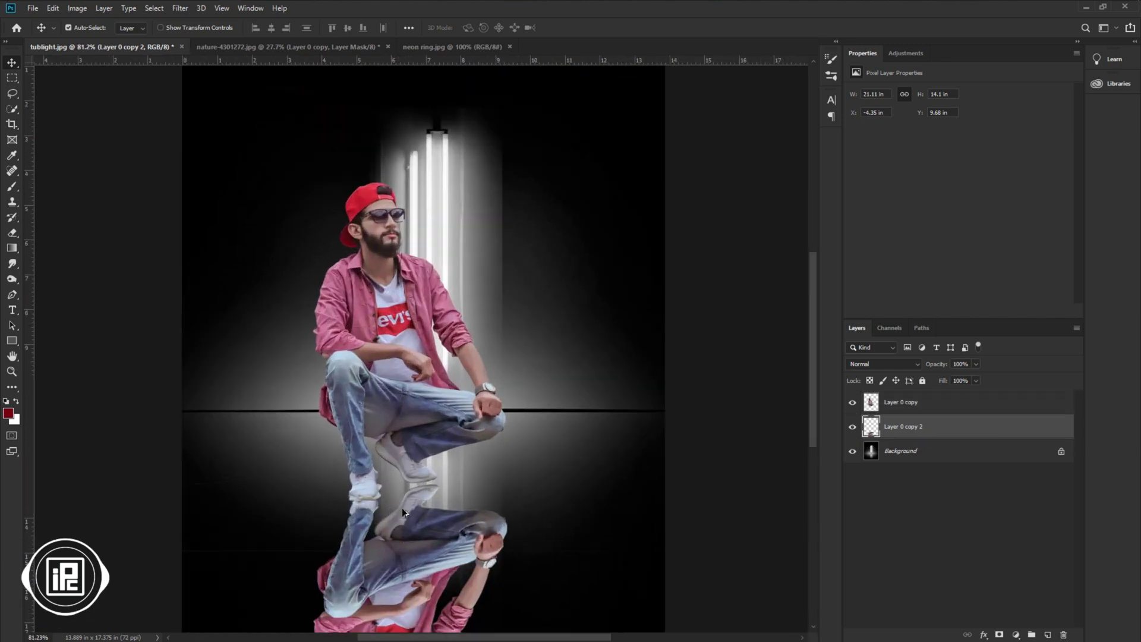
pyautogui.press('Up')
pyautogui.press('Up')
pyautogui.press('Up')
pyautogui.press('Down')
# Reduce the fill of the reflection layer to 53%
pyautogui.scroll(-4, 421, 519)
pyautogui.scroll(1, 425, 517)
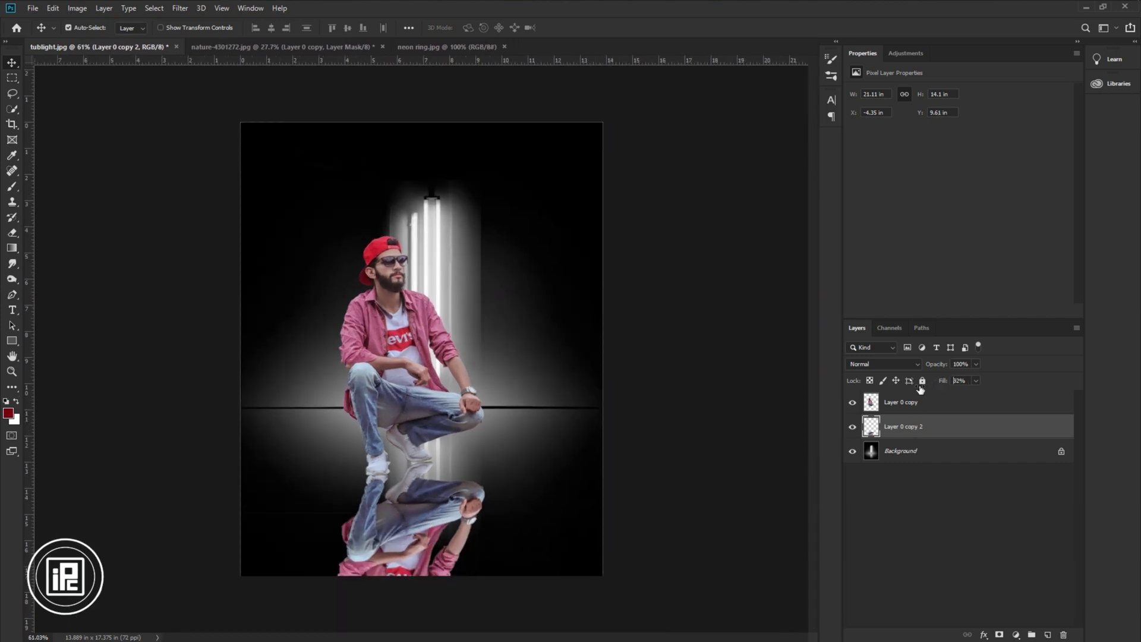
pyautogui.moveTo(913, 390); pyautogui.dragTo(911, 392)
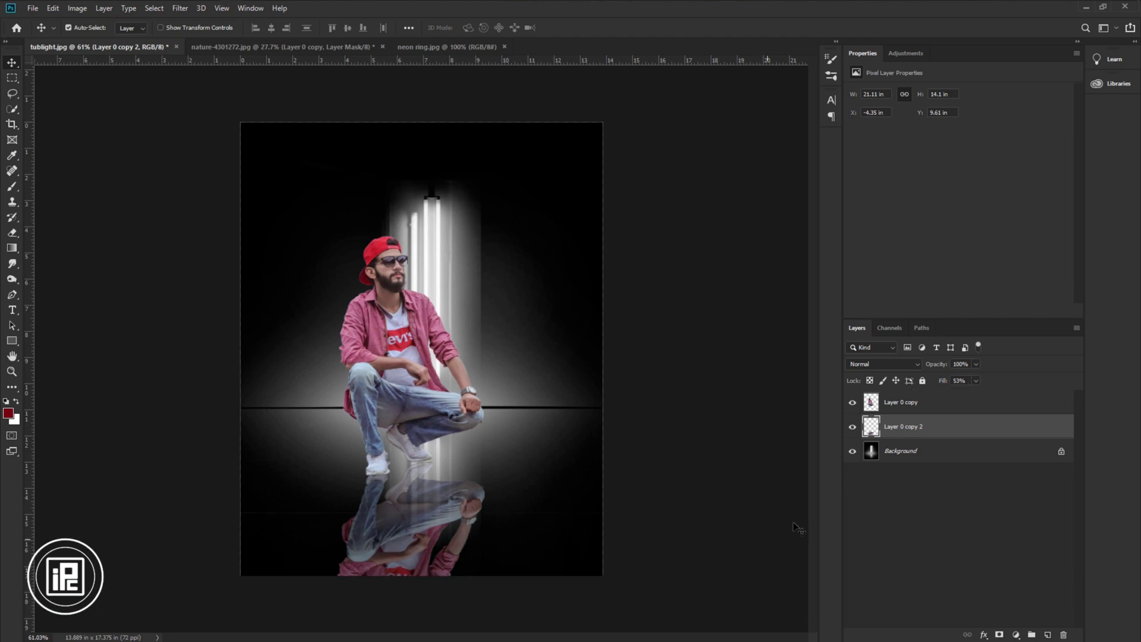
# Draw a circle about 249 px in diameter behind the man's head with the Ellipse tool on a new layer above the reflection
pyautogui.click(1047, 634)
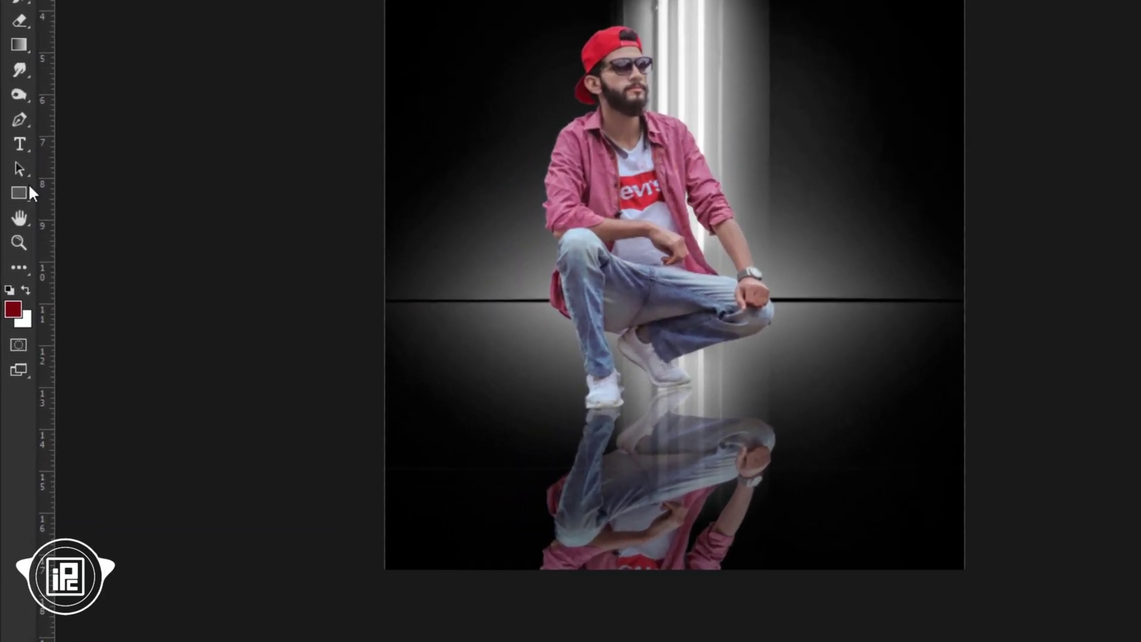
pyautogui.rightClick(22, 188)
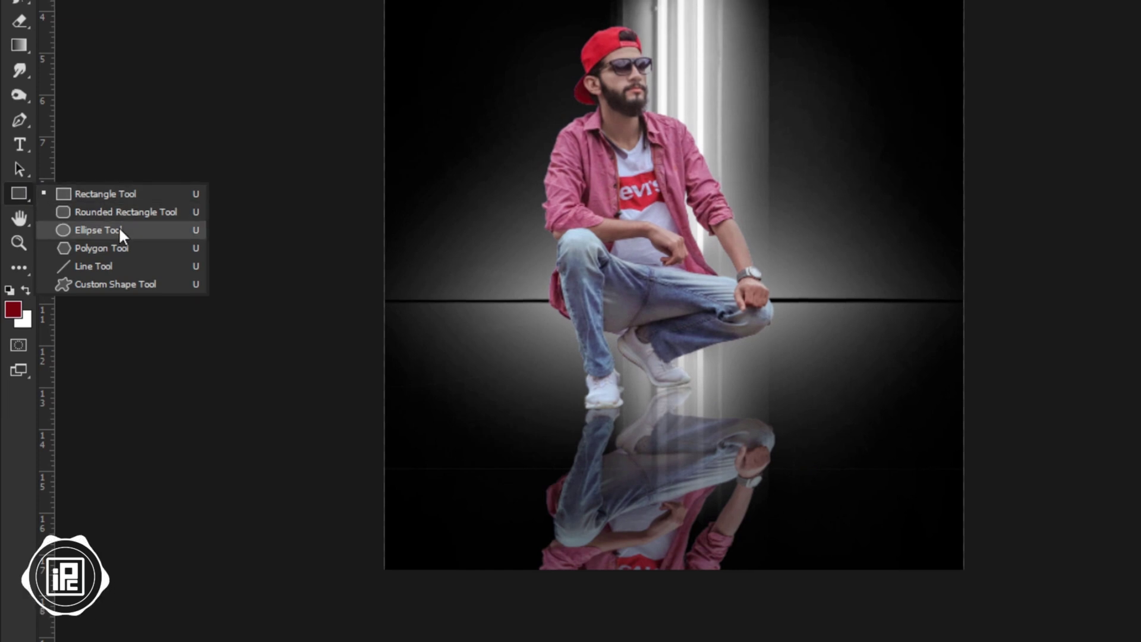
pyautogui.click(119, 227)
pyautogui.moveTo(346, 248); pyautogui.dragTo(432, 358)
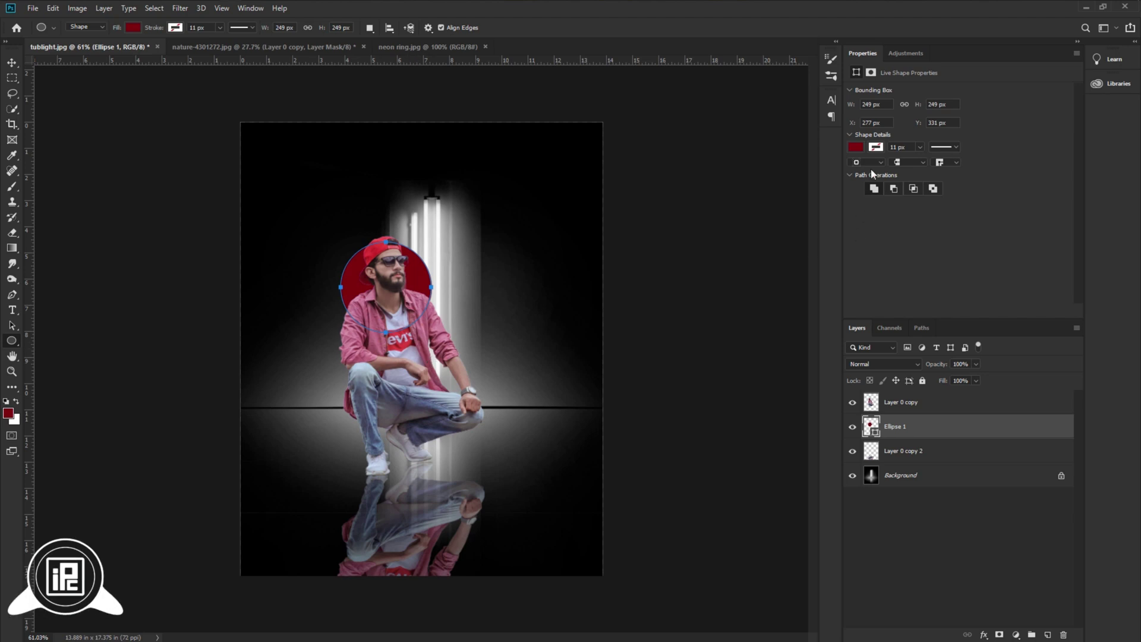
# Fill the circle with black and move it to the empty area right of the man
pyautogui.click(854, 149)
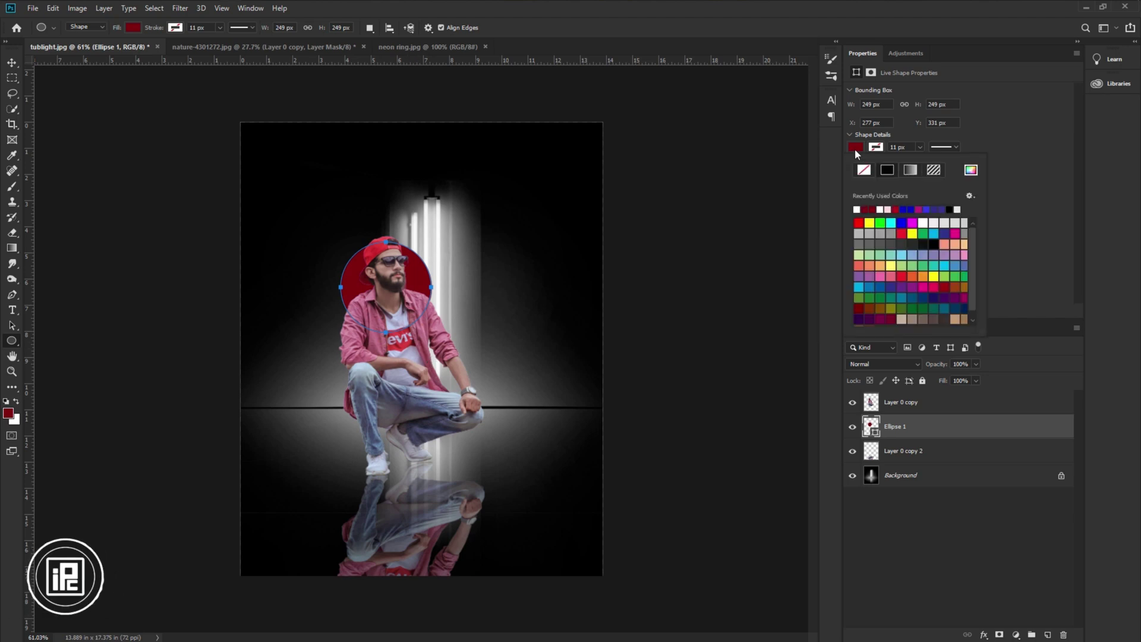
pyautogui.click(934, 245)
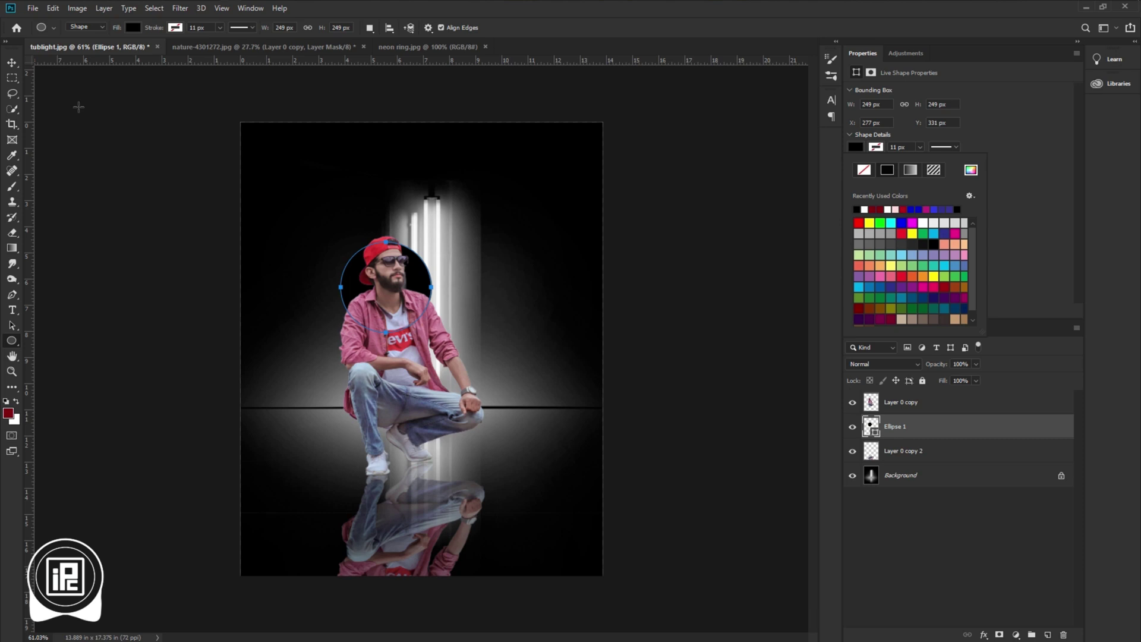
pyautogui.click(14, 66)
pyautogui.moveTo(414, 283); pyautogui.dragTo(550, 342)
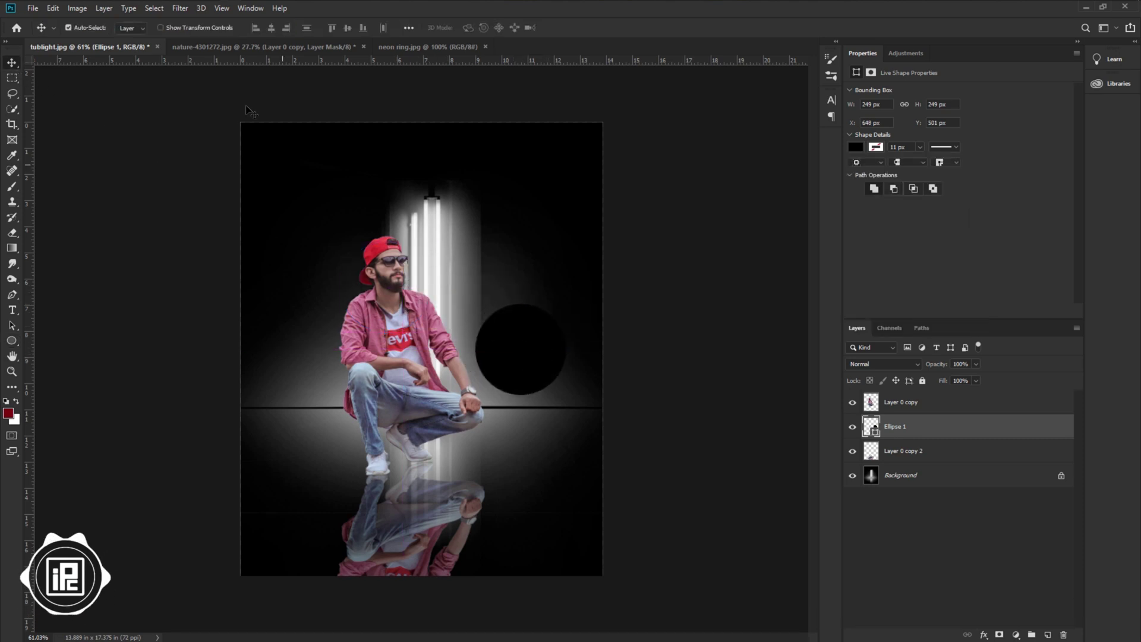
# Rasterize the black circle and soften it strongly with a Gaussian Blur
pyautogui.click(180, 8)
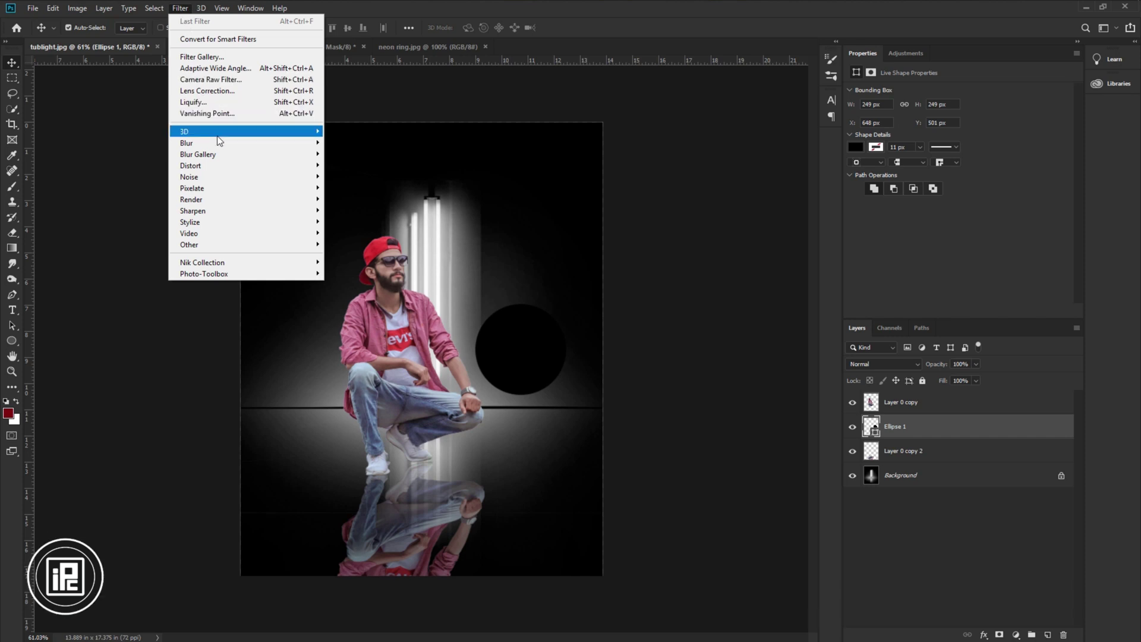
pyautogui.moveTo(218, 142)
pyautogui.click(359, 187)
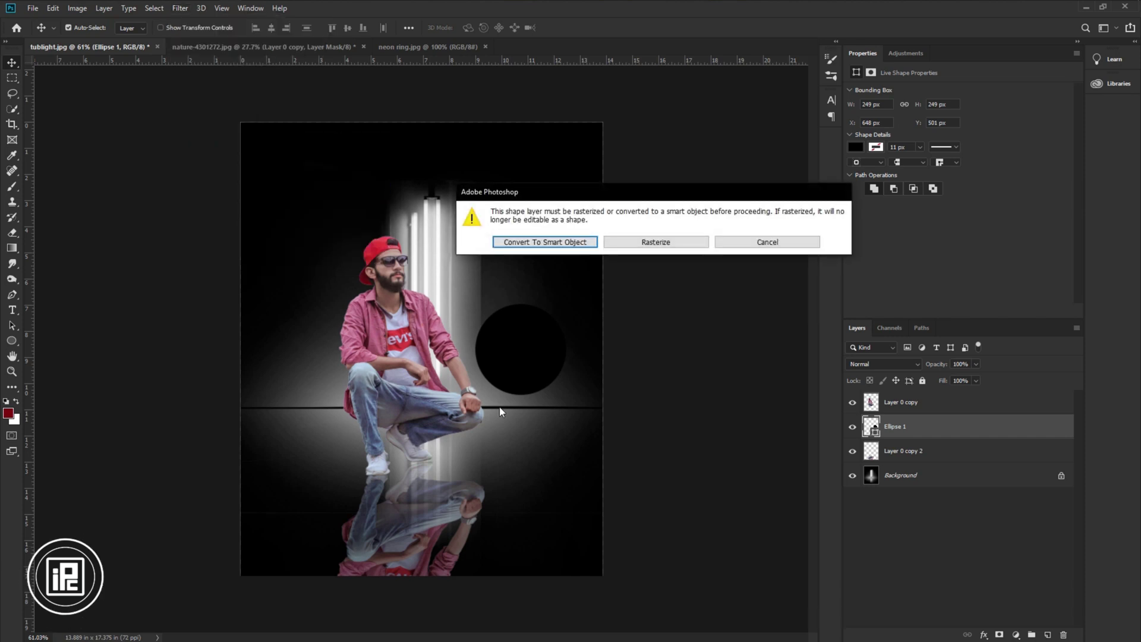
pyautogui.click(631, 245)
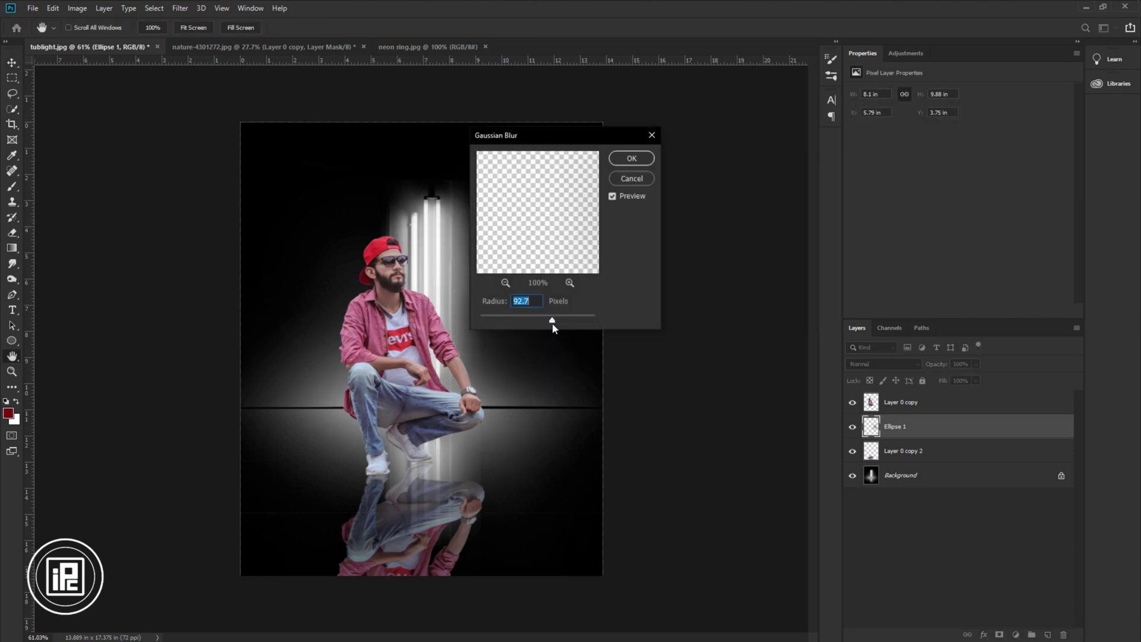
pyautogui.moveTo(552, 324); pyautogui.dragTo(492, 351)
pyautogui.click(632, 164)
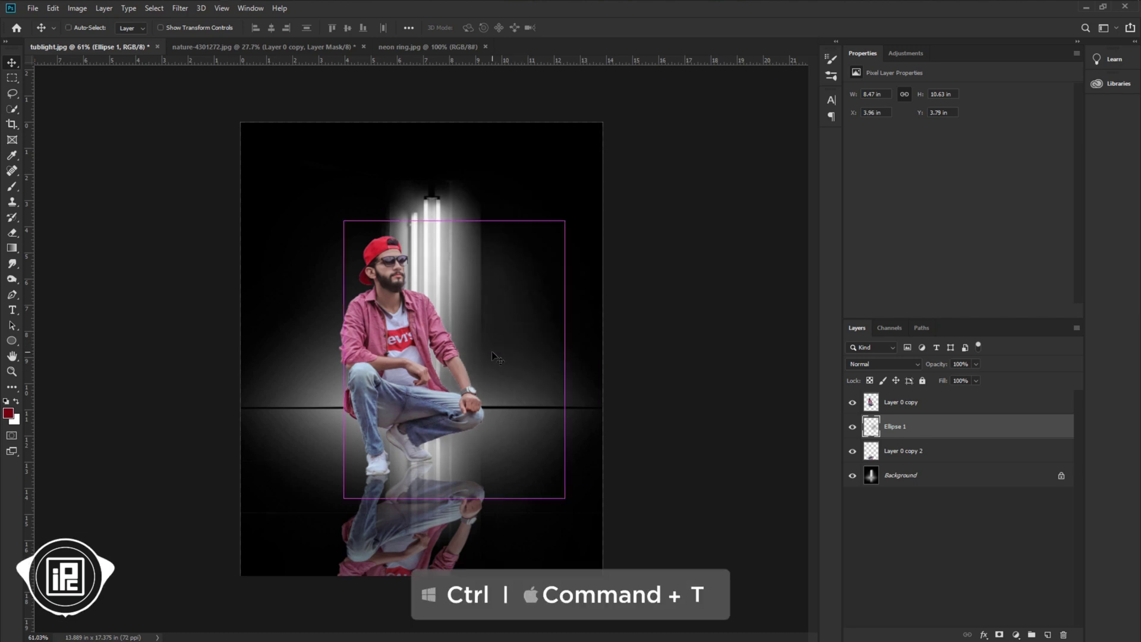
# Squash the blurred circle into a shadow about 2.31 by 0.28 in under the rear shoe and copy it beneath the front shoe
pyautogui.hotkey('ctrl', 't')
pyautogui.moveTo(454, 224); pyautogui.dragTo(407, 472)
pyautogui.moveTo(509, 490); pyautogui.dragTo(432, 463)
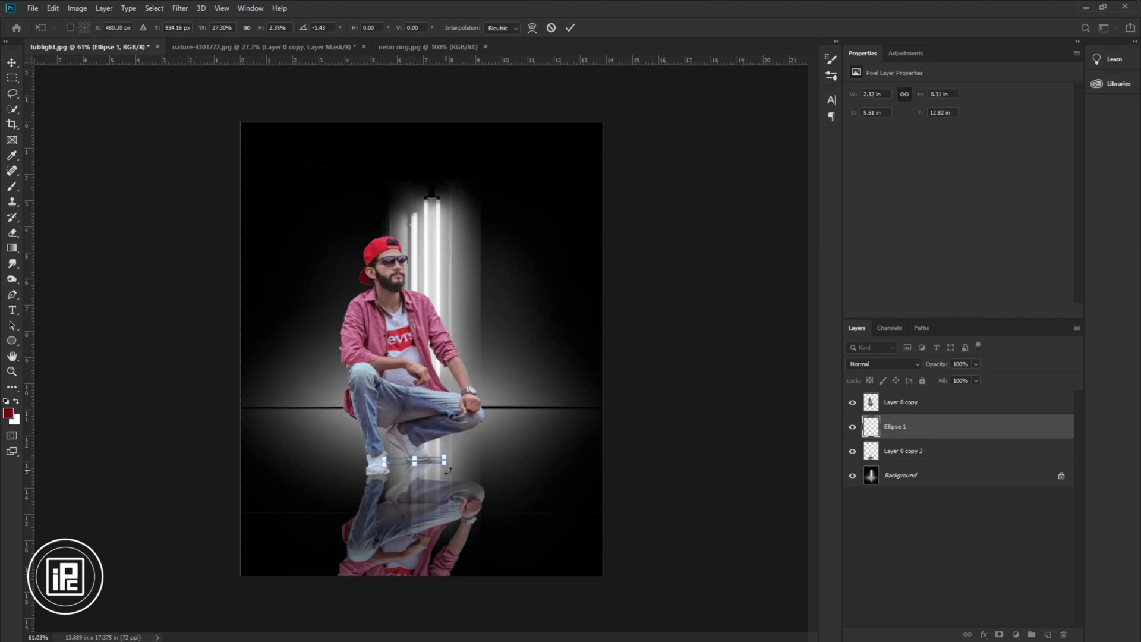
pyautogui.click(572, 29)
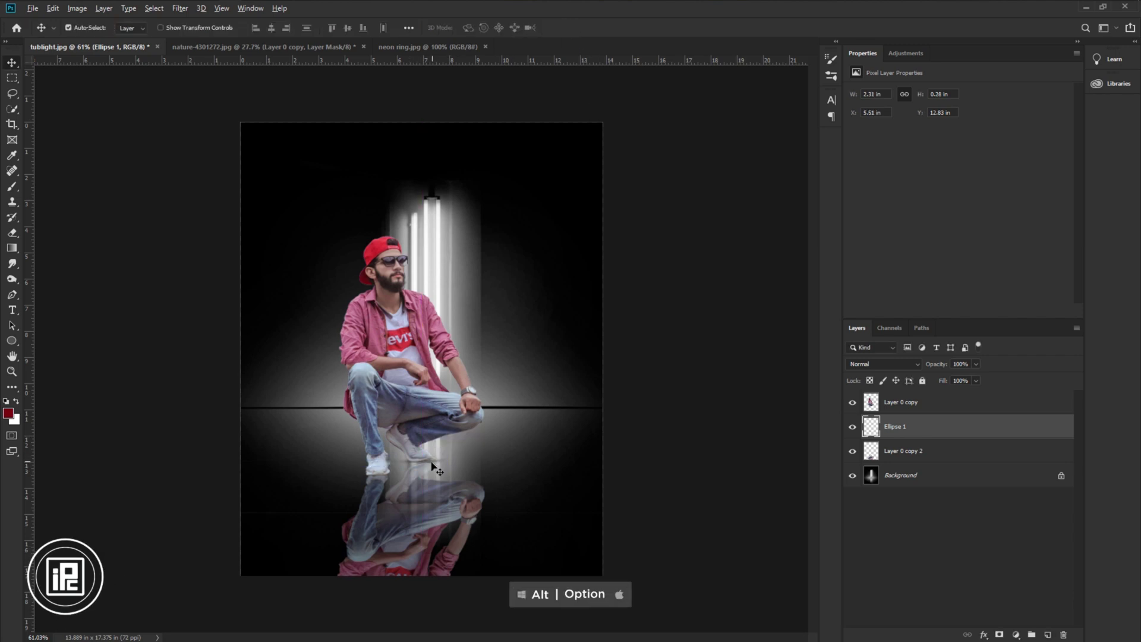
pyautogui.moveTo(433, 462); pyautogui.dragTo(391, 479)
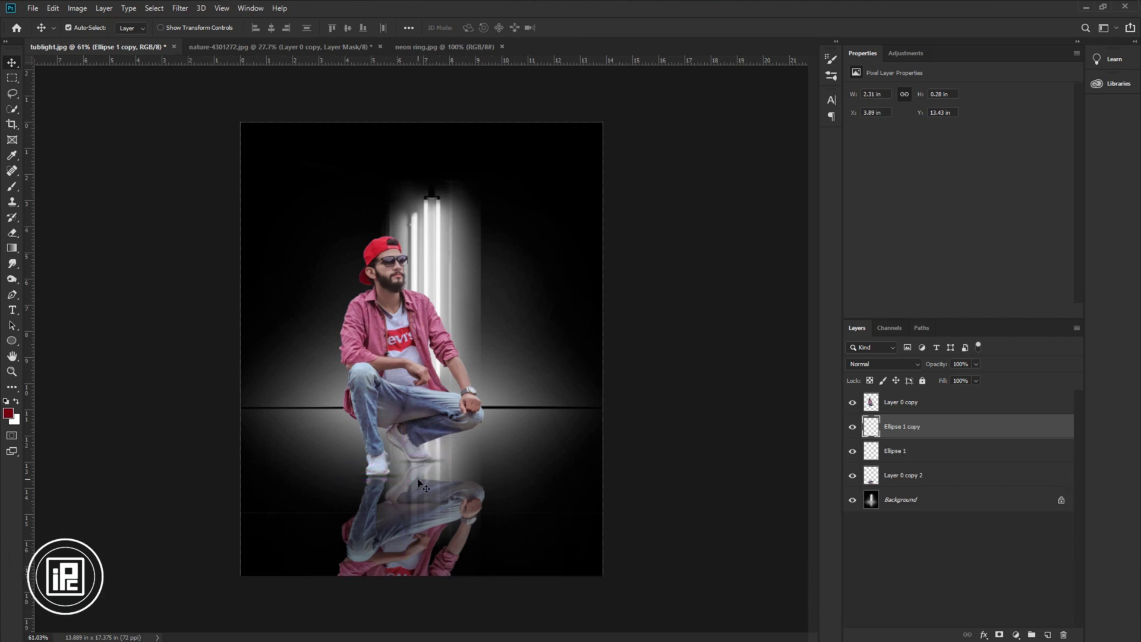
pyautogui.click(505, 455)
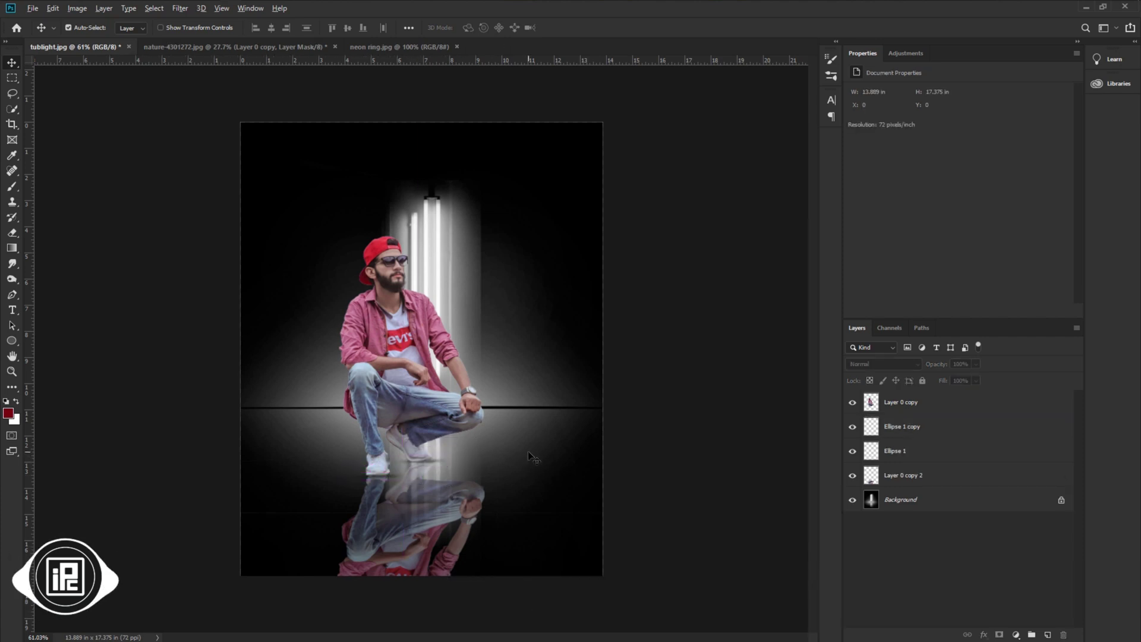
# Bring the neon infinity artwork from neon ring.png into the tublight document, over the man
pyautogui.scroll(-2, 528, 450)
pyautogui.scroll(1, 529, 451)
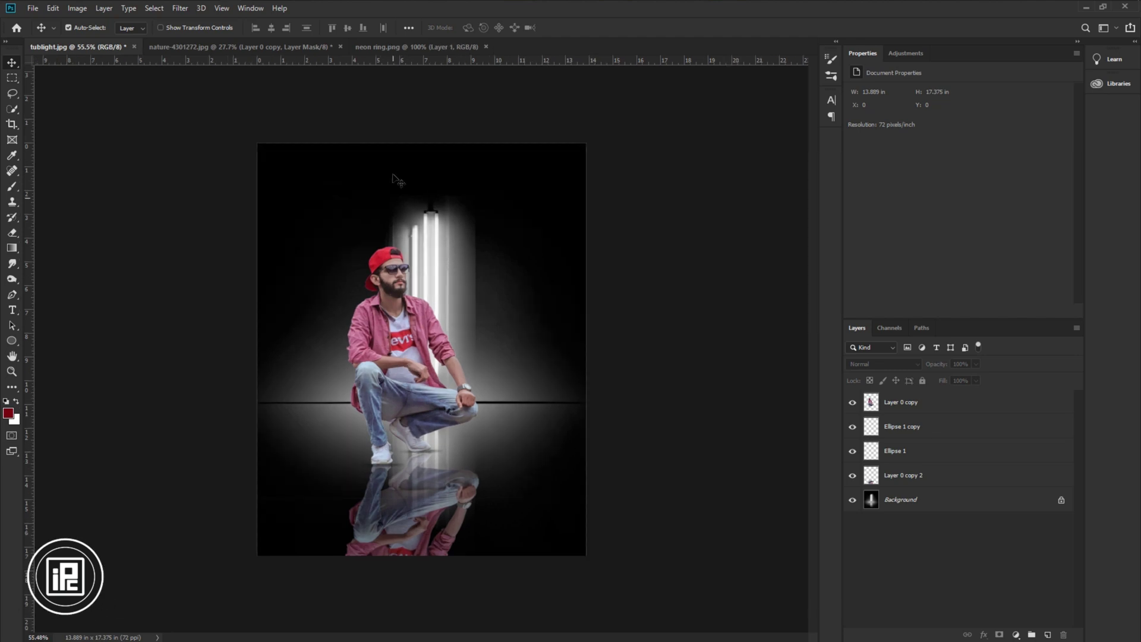
pyautogui.click(390, 54)
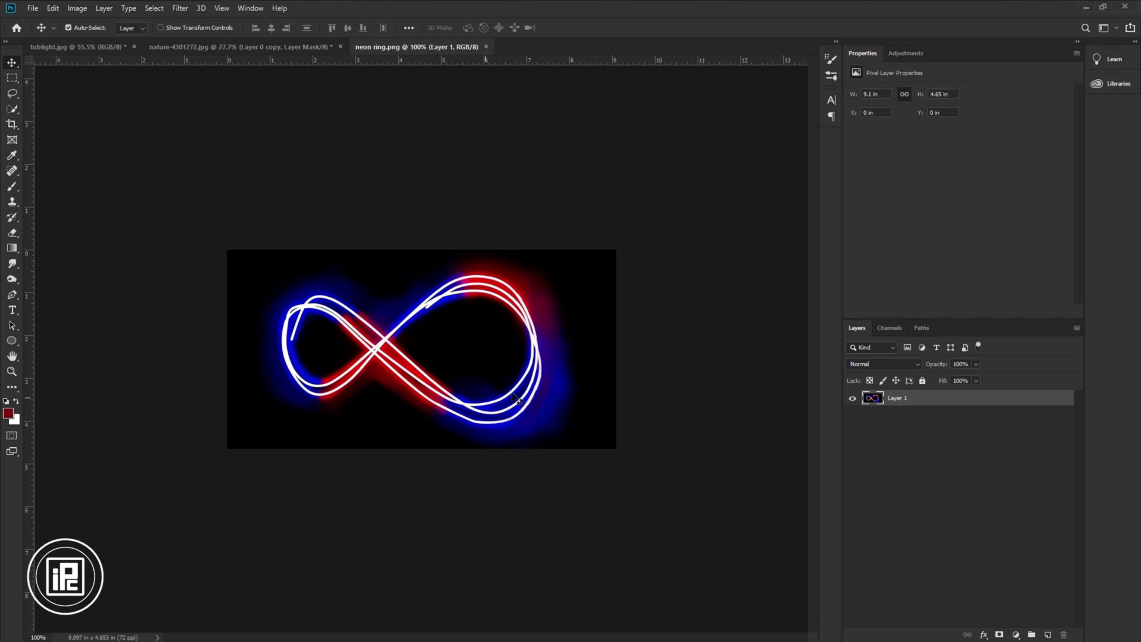
pyautogui.moveTo(552, 402); pyautogui.dragTo(434, 387)
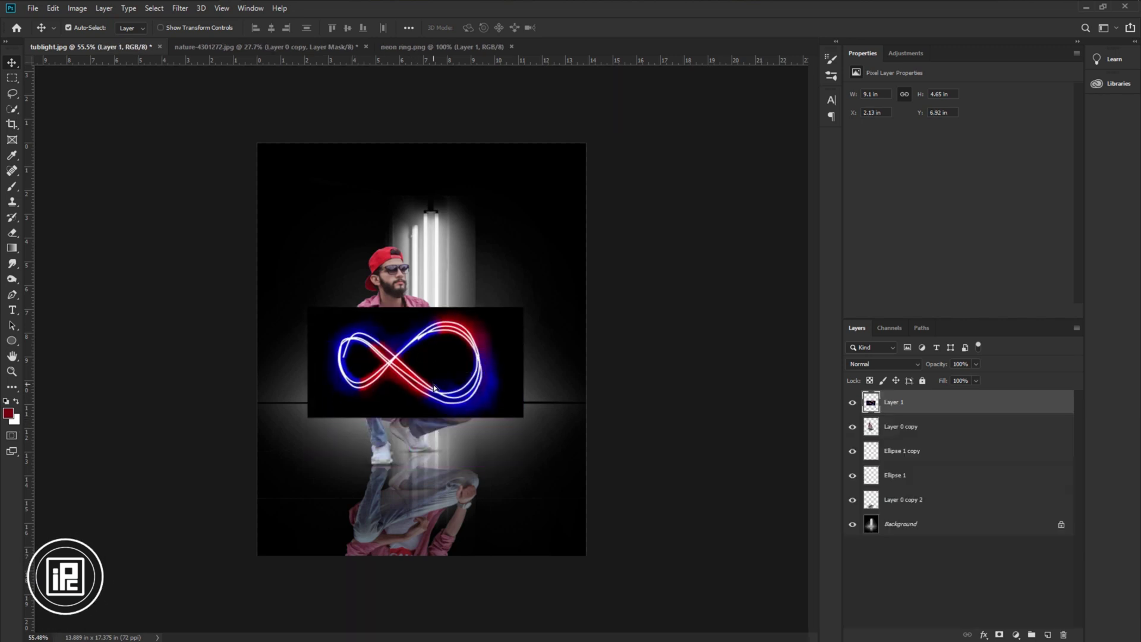
# Scale the neon artwork proportionally to 122.17%, flip it horizontally and center it around the man's torso
pyautogui.hotkey('ctrl', 't')
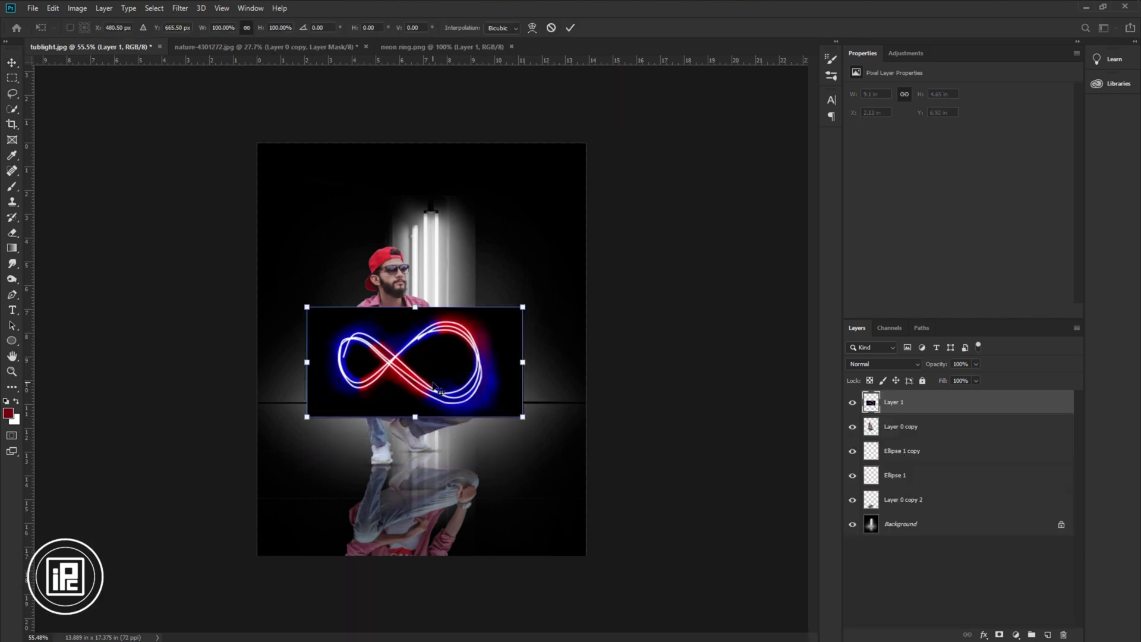
pyautogui.moveTo(520, 419); pyautogui.dragTo(543, 430)
pyautogui.moveTo(455, 385); pyautogui.dragTo(455, 380)
pyautogui.rightClick(447, 375)
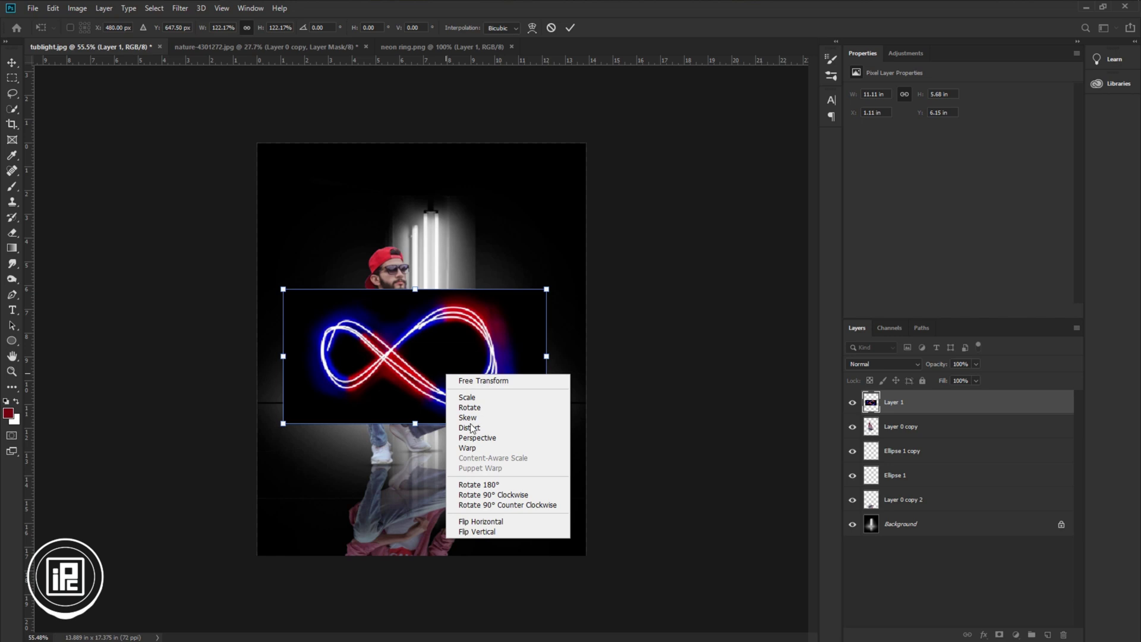
pyautogui.click(496, 521)
pyautogui.moveTo(445, 387); pyautogui.dragTo(433, 381)
pyautogui.click(569, 29)
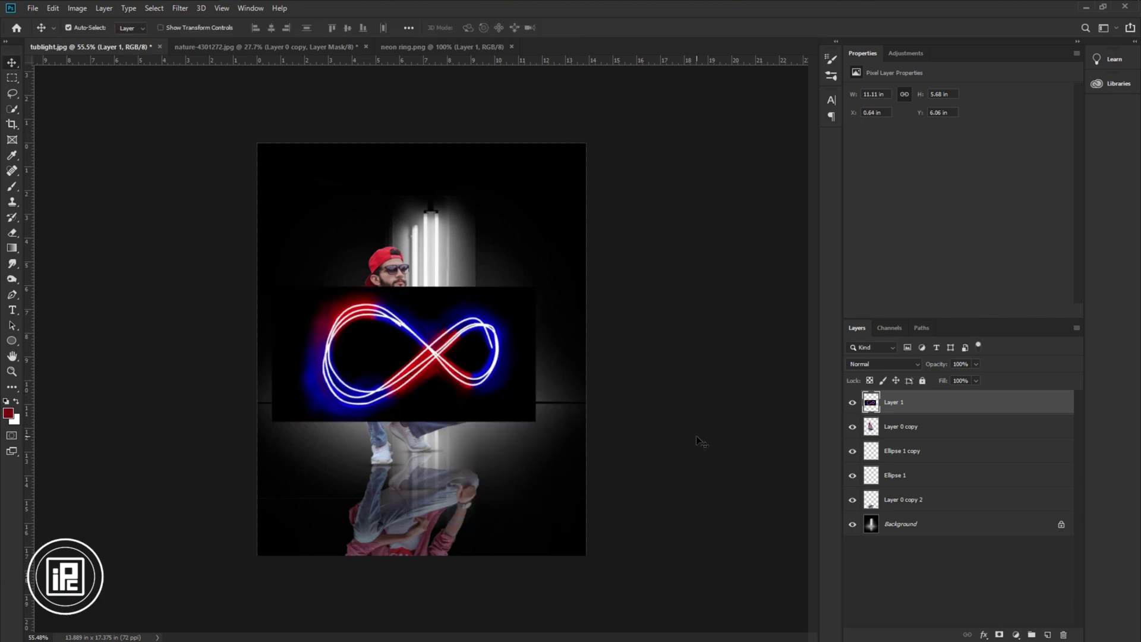
# Change the neon artwork's blend mode to Screen
pyautogui.click(883, 364)
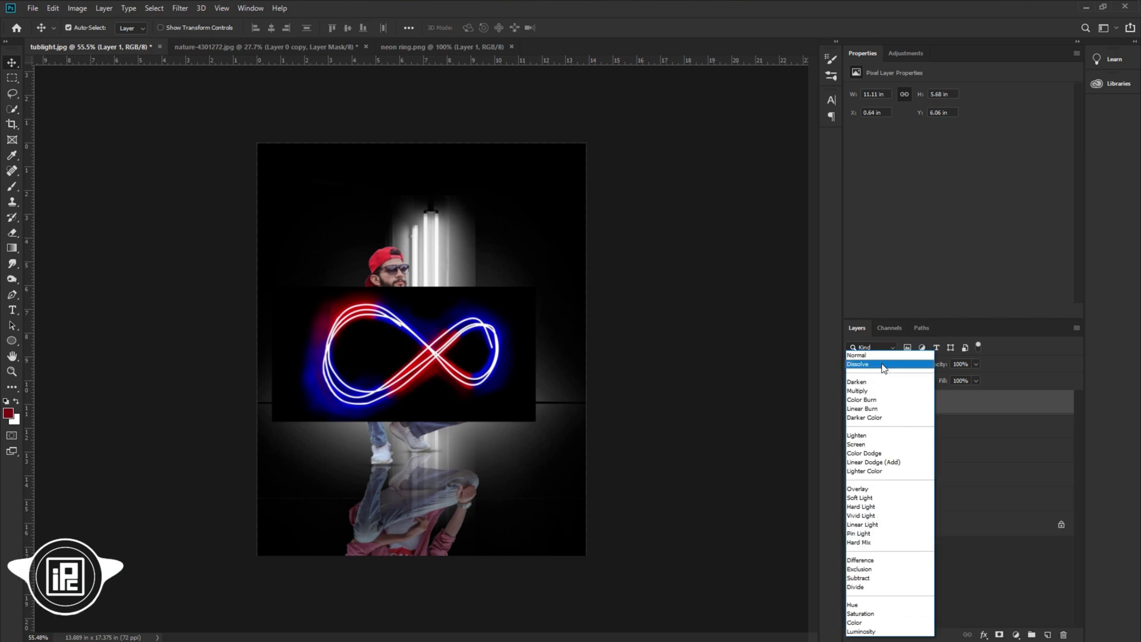
pyautogui.click(869, 445)
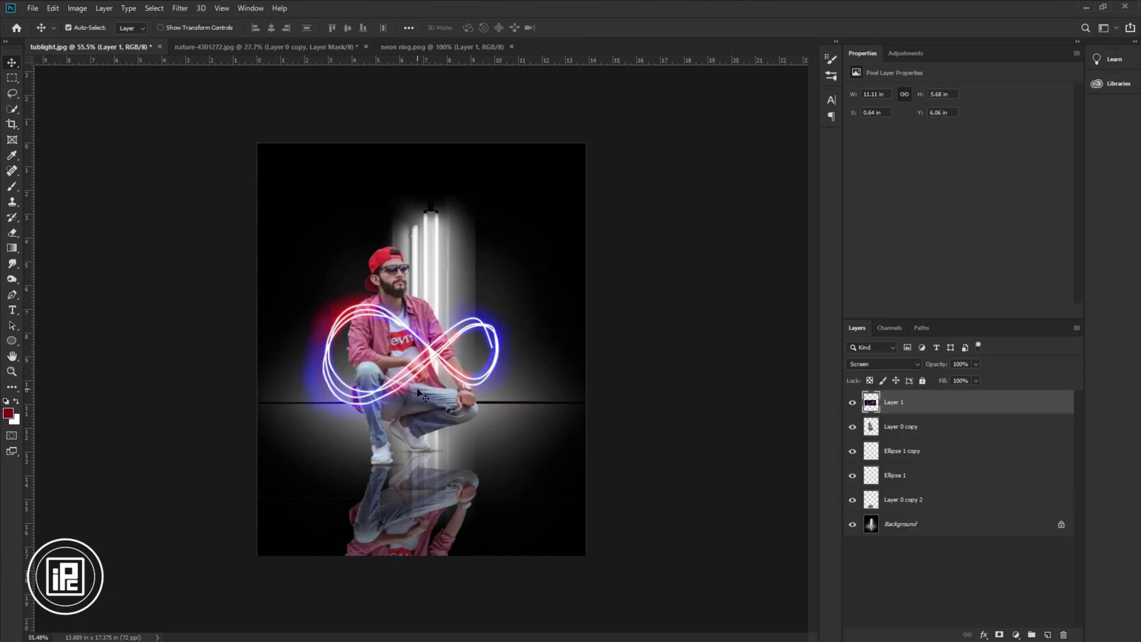
# Enlarge the neon artwork proportionally to 12.15 by 6.21 in and reposition it around the man's torso
pyautogui.scroll(4, 419, 392)
pyautogui.moveTo(447, 347); pyautogui.dragTo(444, 366)
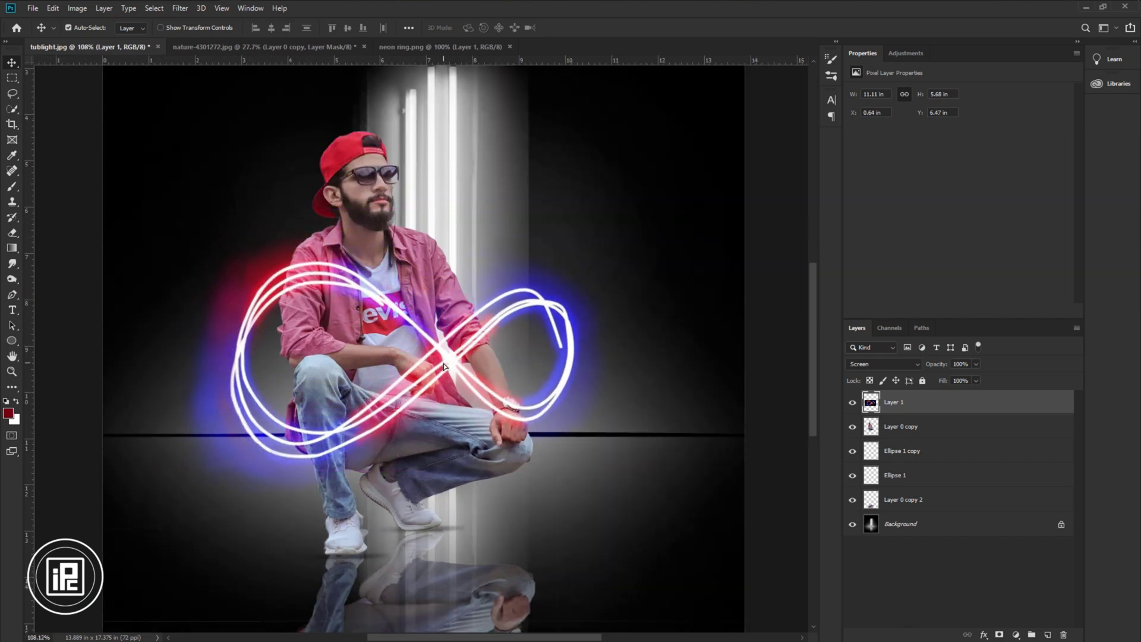
pyautogui.hotkey('ctrl', 't')
pyautogui.moveTo(644, 489); pyautogui.dragTo(669, 503)
pyautogui.moveTo(570, 421); pyautogui.dragTo(558, 411)
pyautogui.click(570, 28)
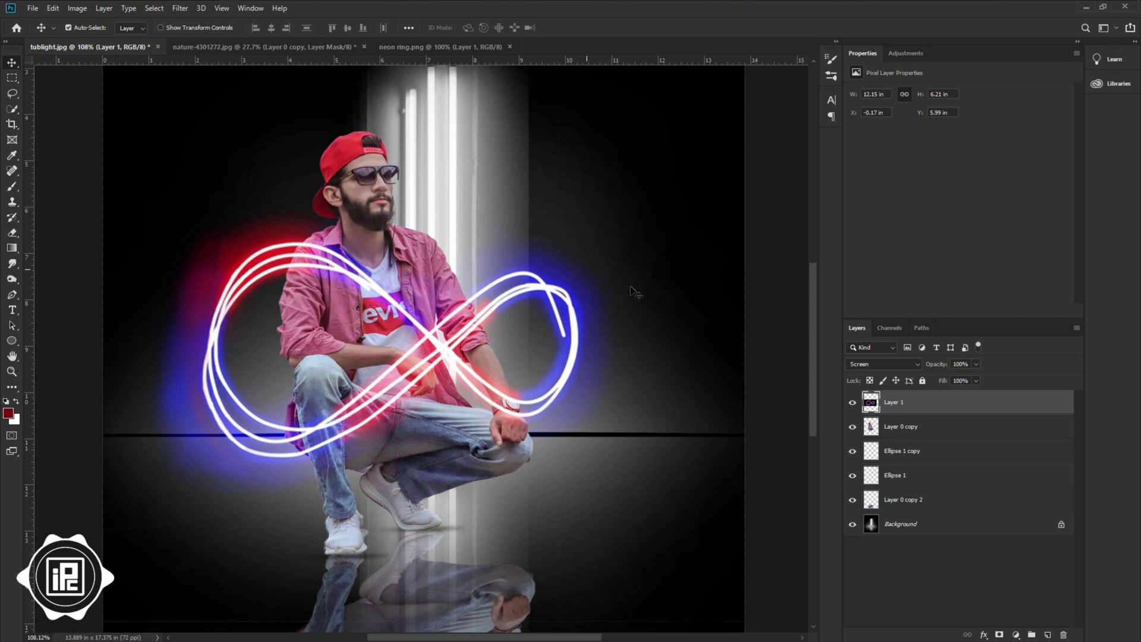
# Add a layer mask to the neon layer and prepare a black 52 px brush with 85% hardness
pyautogui.click(998, 635)
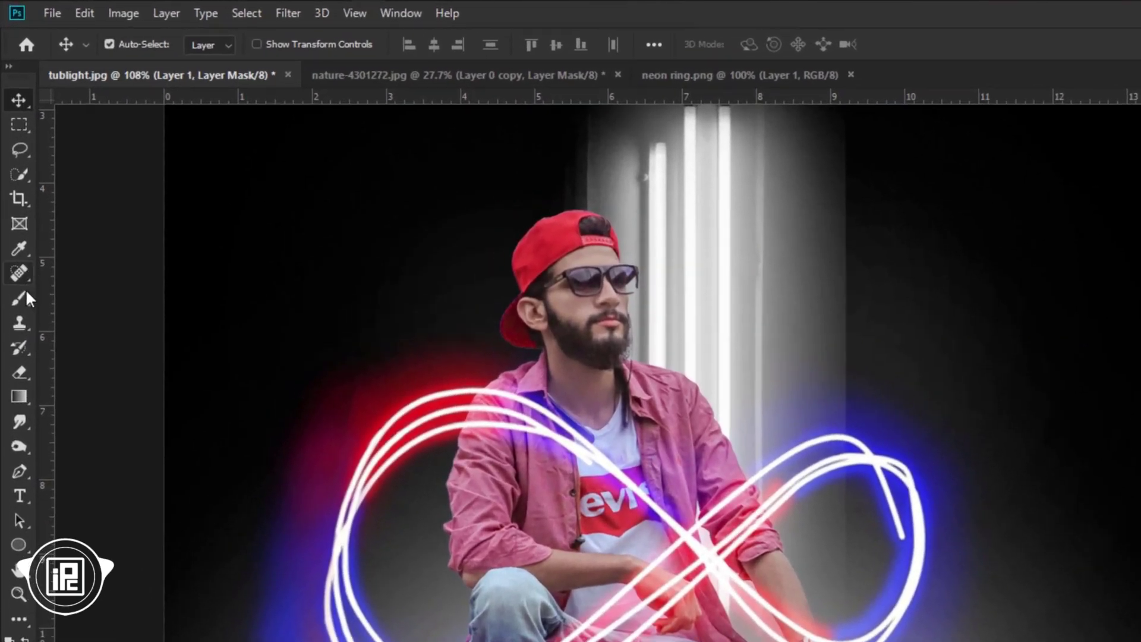
pyautogui.click(24, 295)
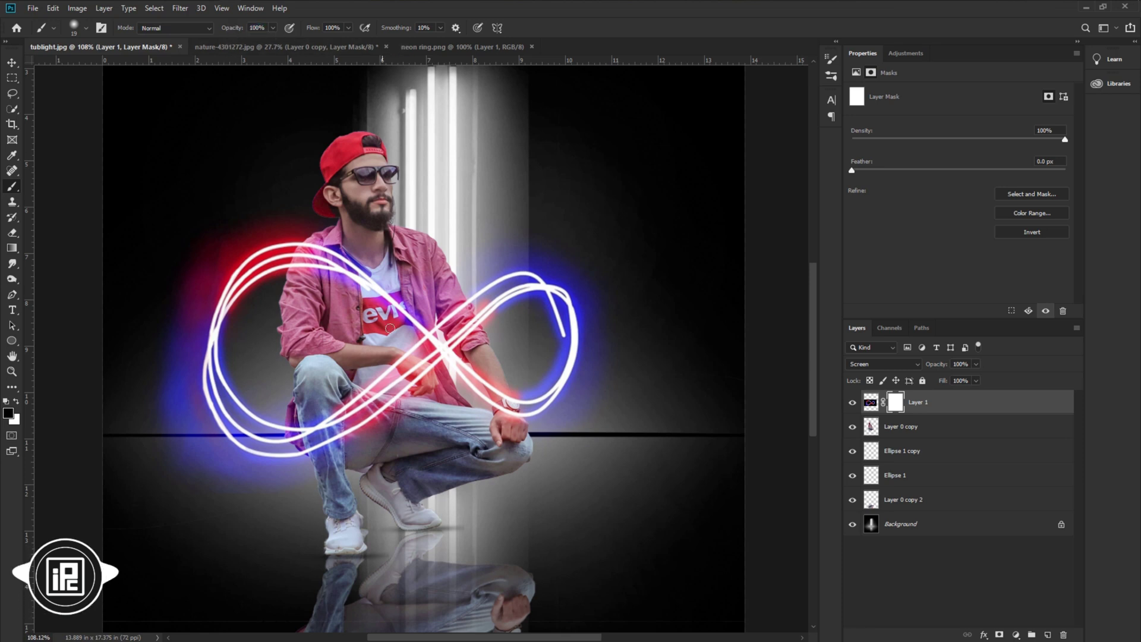
pyautogui.moveTo(397, 349); pyautogui.dragTo(409, 353)
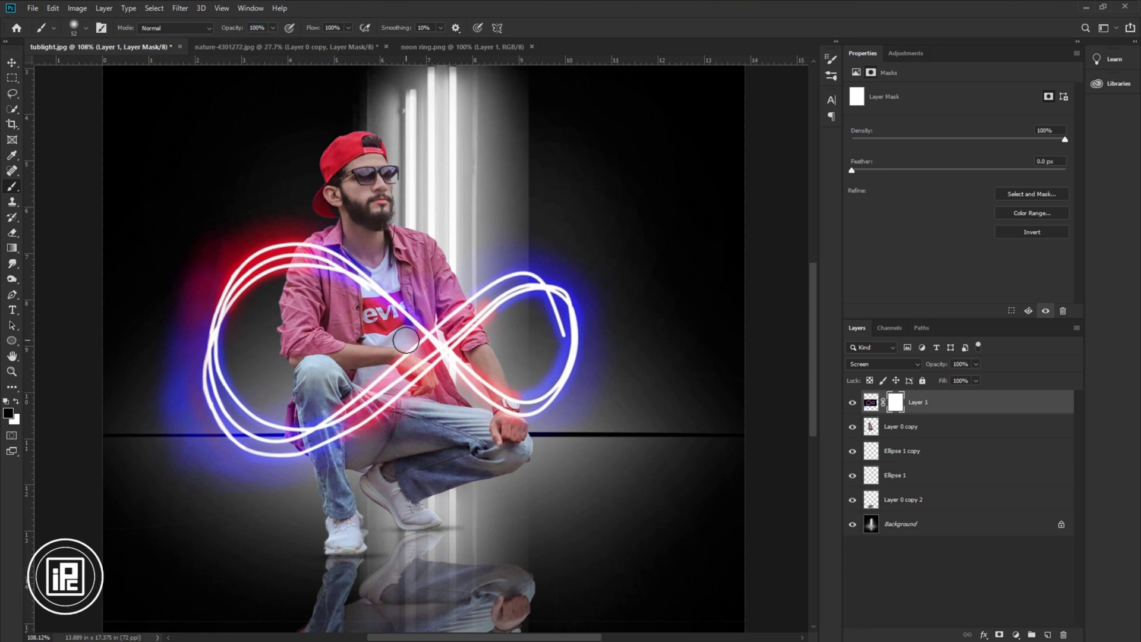
pyautogui.rightClick(409, 325)
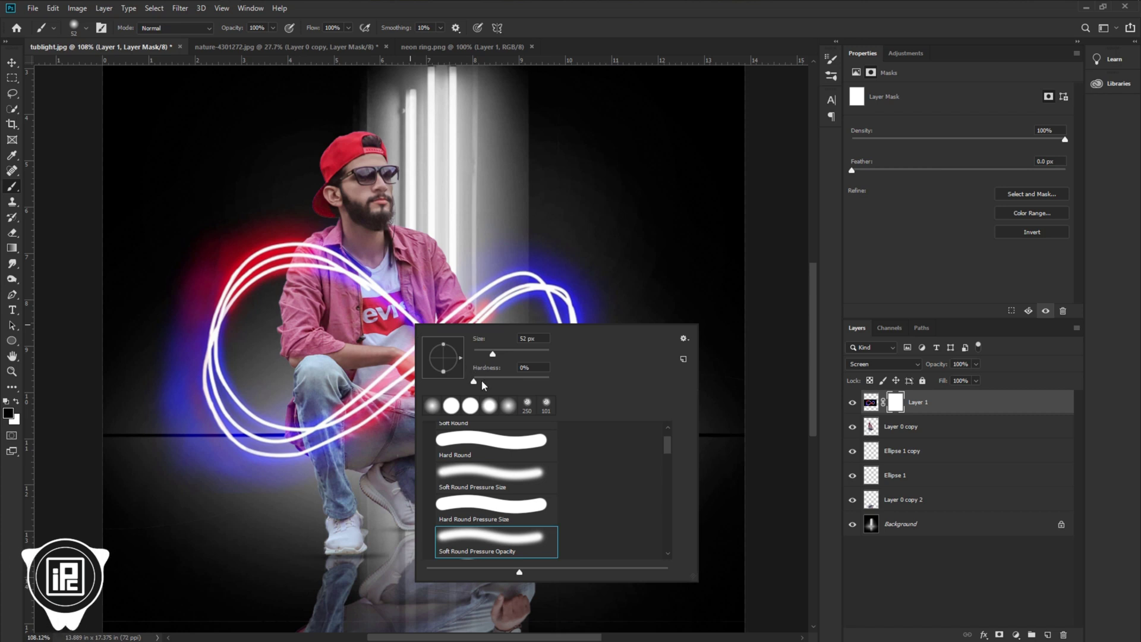
pyautogui.moveTo(479, 380); pyautogui.dragTo(501, 377)
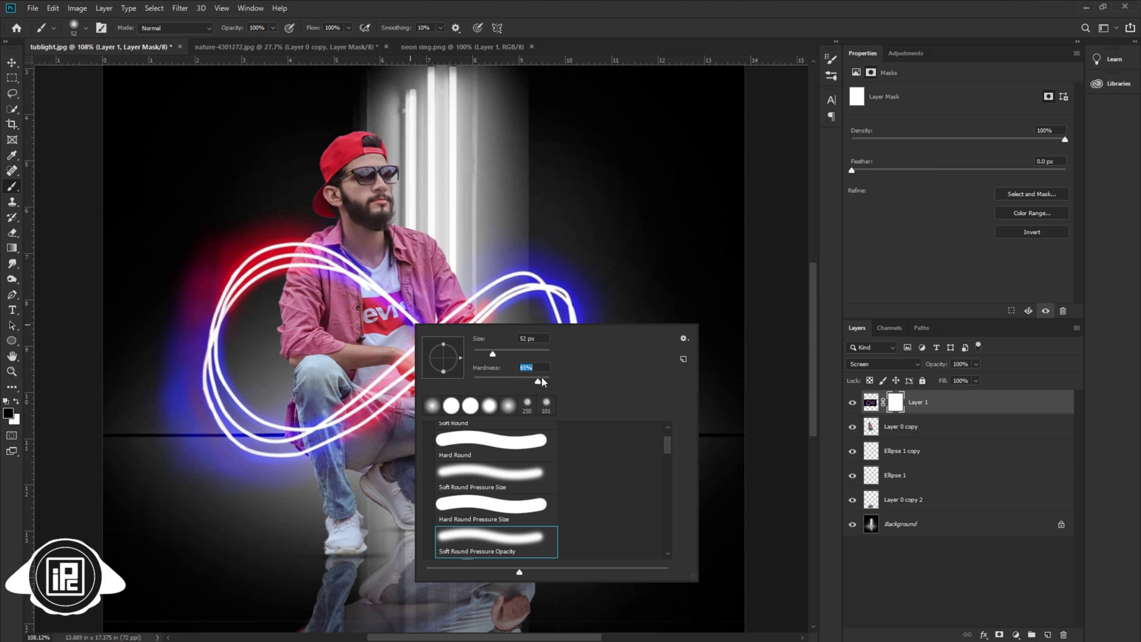
pyautogui.click(352, 315)
# Mask out the neon strands crossing the man's chest, forearm and front leg
pyautogui.moveTo(367, 283); pyautogui.dragTo(318, 259)
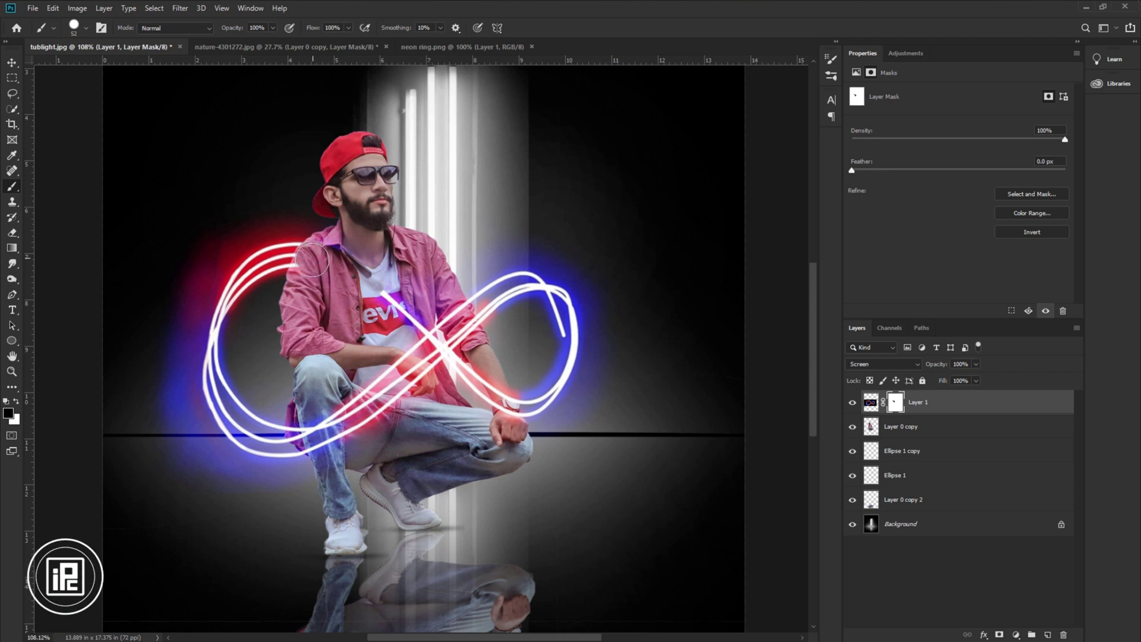
pyautogui.moveTo(390, 305)
pyautogui.mouseDown()
pyautogui.moveTo(412, 319)
pyautogui.moveTo(415, 365)
pyautogui.moveTo(359, 425)
pyautogui.moveTo(339, 411)
pyautogui.moveTo(343, 443)
pyautogui.moveTo(304, 431)
pyautogui.moveTo(357, 454)
pyautogui.mouseUp()
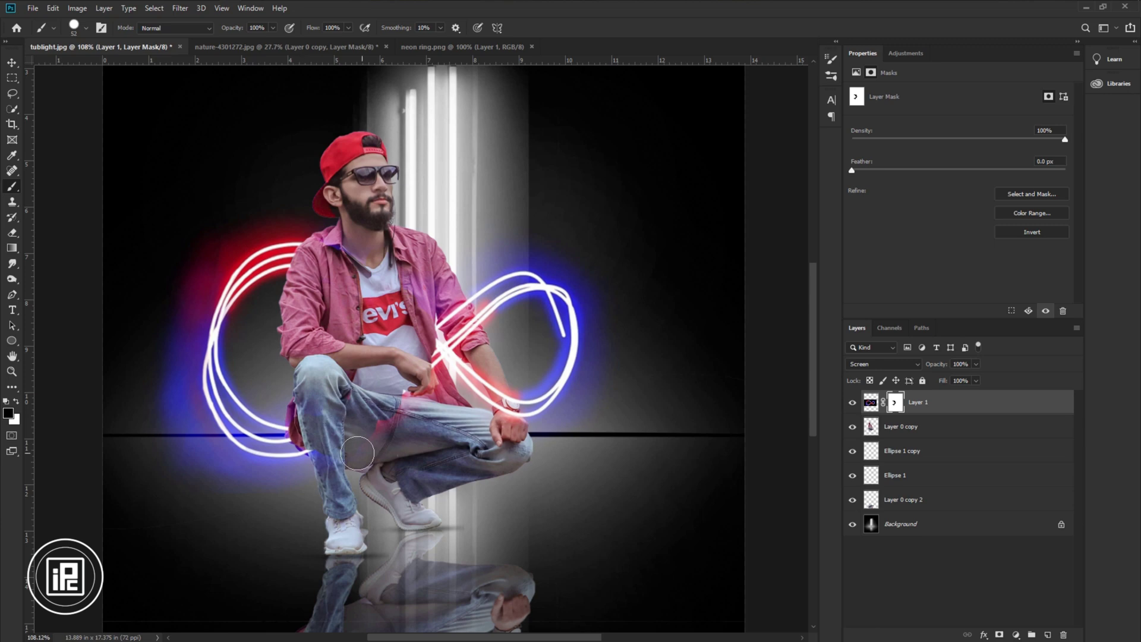
pyautogui.moveTo(414, 357); pyautogui.dragTo(423, 360)
# Clean the leftover neon glow off the thigh, front knee and shirt on the layer mask
pyautogui.scroll(8, 431, 366)
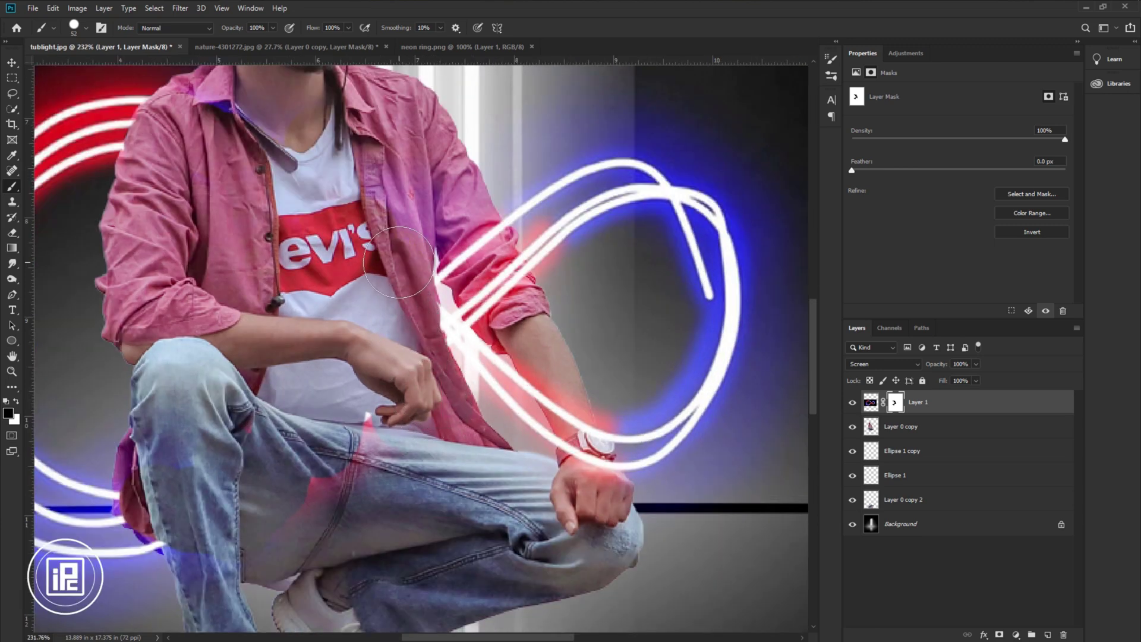
pyautogui.moveTo(379, 435)
pyautogui.mouseDown()
pyautogui.moveTo(362, 473)
pyautogui.moveTo(303, 508)
pyautogui.mouseUp()
pyautogui.moveTo(228, 554)
pyautogui.mouseDown()
pyautogui.moveTo(350, 480)
pyautogui.moveTo(293, 456)
pyautogui.moveTo(271, 426)
pyautogui.mouseUp()
pyautogui.scroll(4, 271, 416)
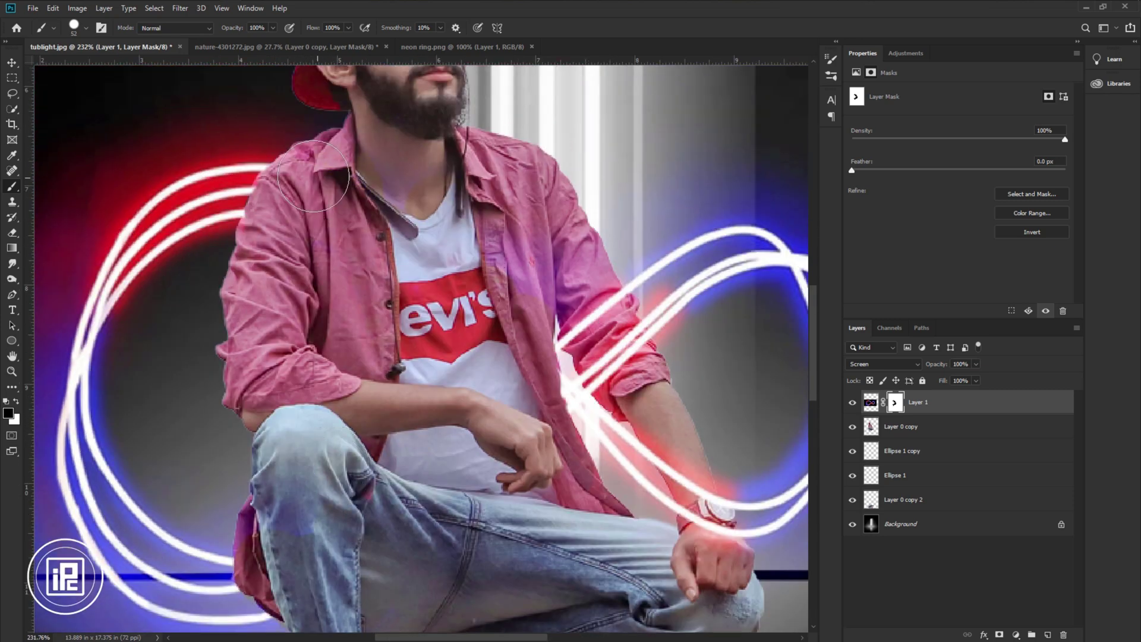
pyautogui.scroll(-5, 530, 410)
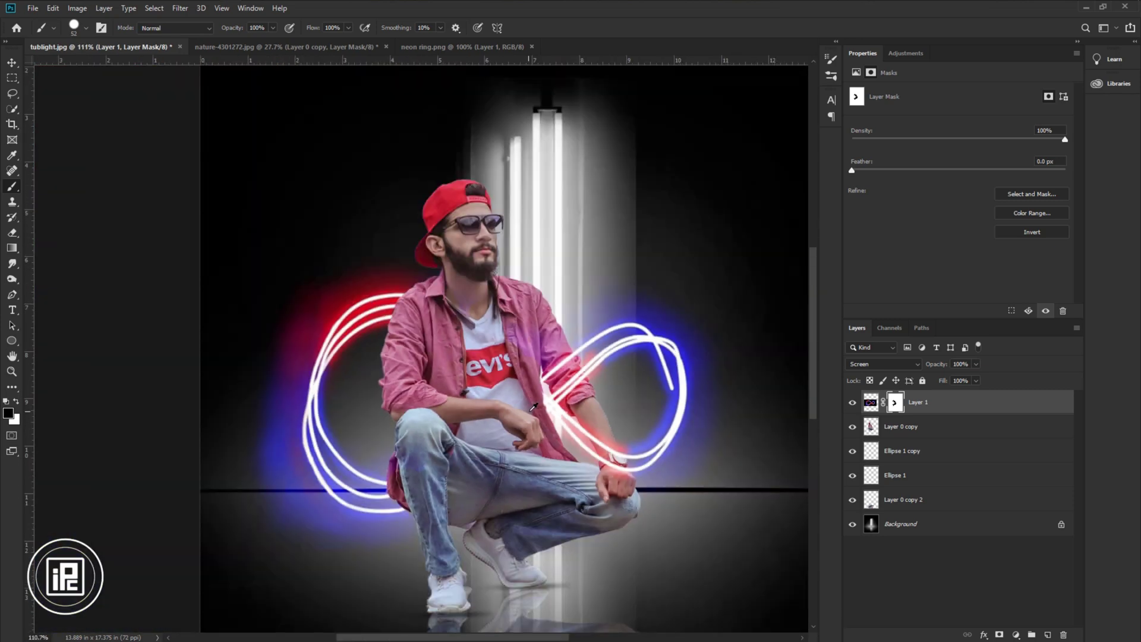
pyautogui.moveTo(537, 465)
pyautogui.mouseDown()
pyautogui.moveTo(537, 420)
pyautogui.moveTo(470, 409)
pyautogui.mouseUp()
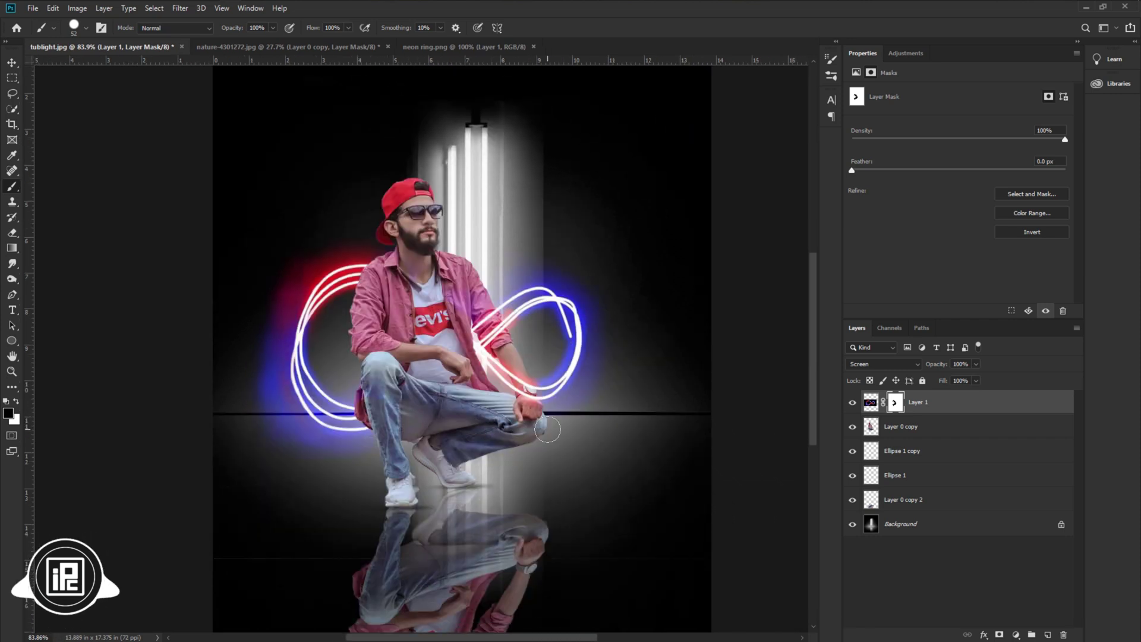
pyautogui.keyDown('alt'); pyautogui.scroll(2, 470, 407); pyautogui.keyUp('alt')
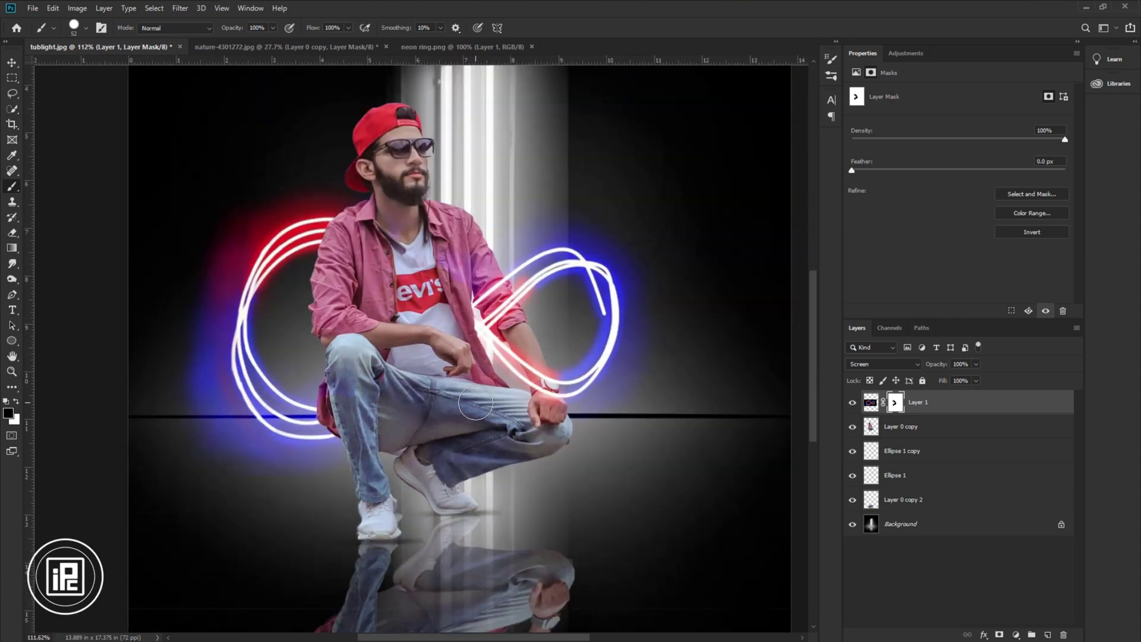
# Scale the masked neon artwork proportionally to 114.42% and reposition it around the man
pyautogui.click(12, 62)
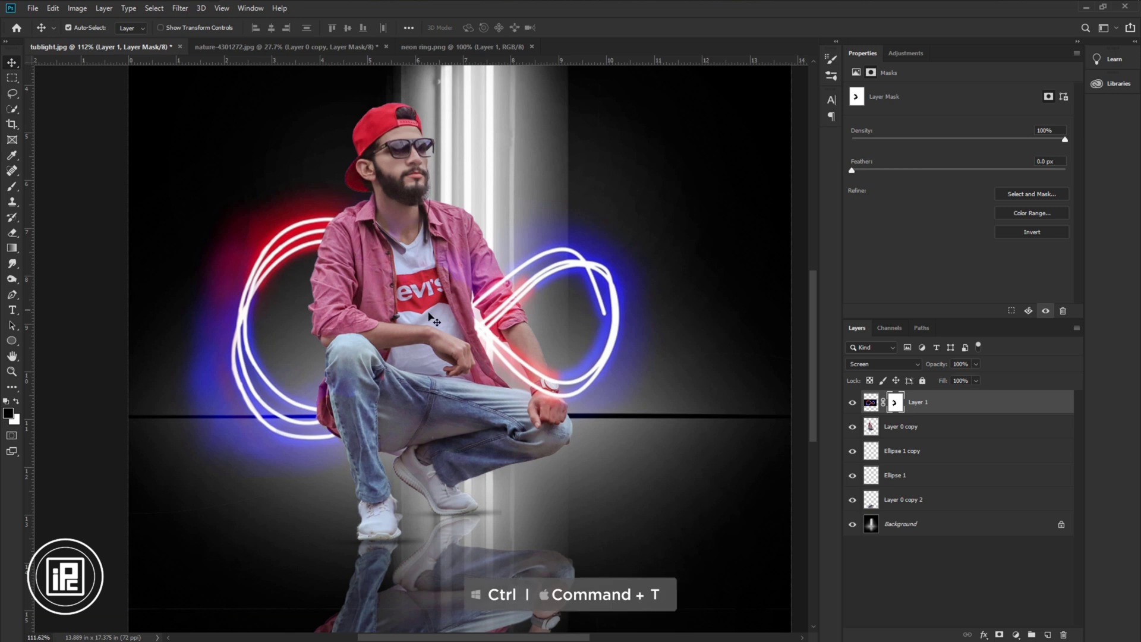
pyautogui.hotkey('ctrl', 't')
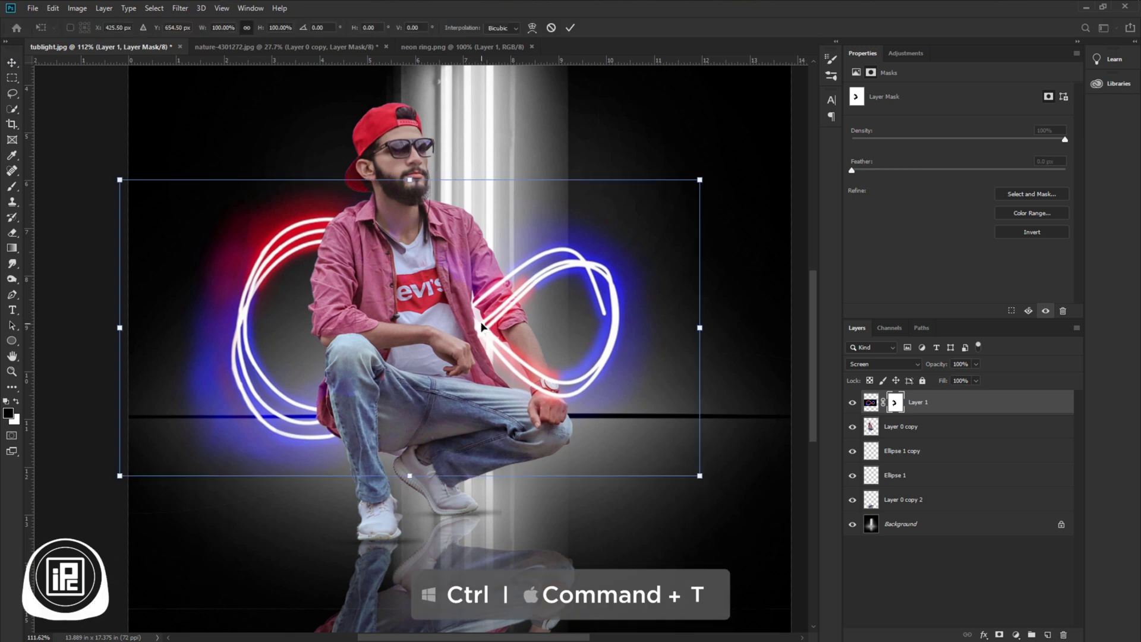
pyautogui.moveTo(410, 180); pyautogui.dragTo(410, 153)
pyautogui.moveTo(526, 355); pyautogui.dragTo(529, 370)
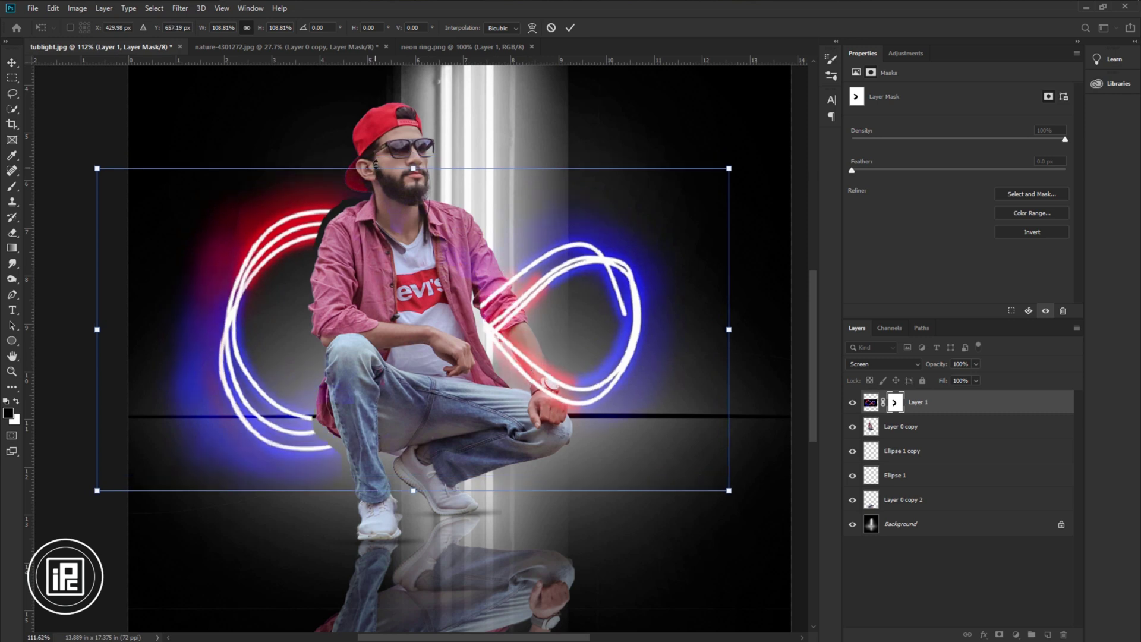
pyautogui.moveTo(412, 168); pyautogui.dragTo(413, 152)
pyautogui.moveTo(410, 221); pyautogui.dragTo(411, 225)
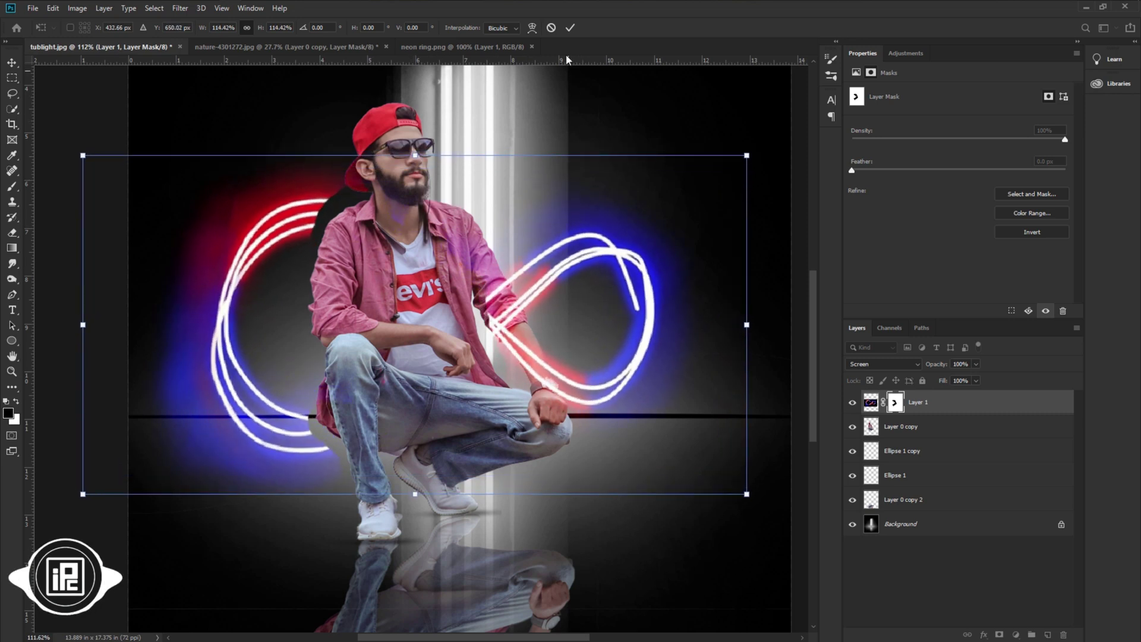
pyautogui.click(570, 28)
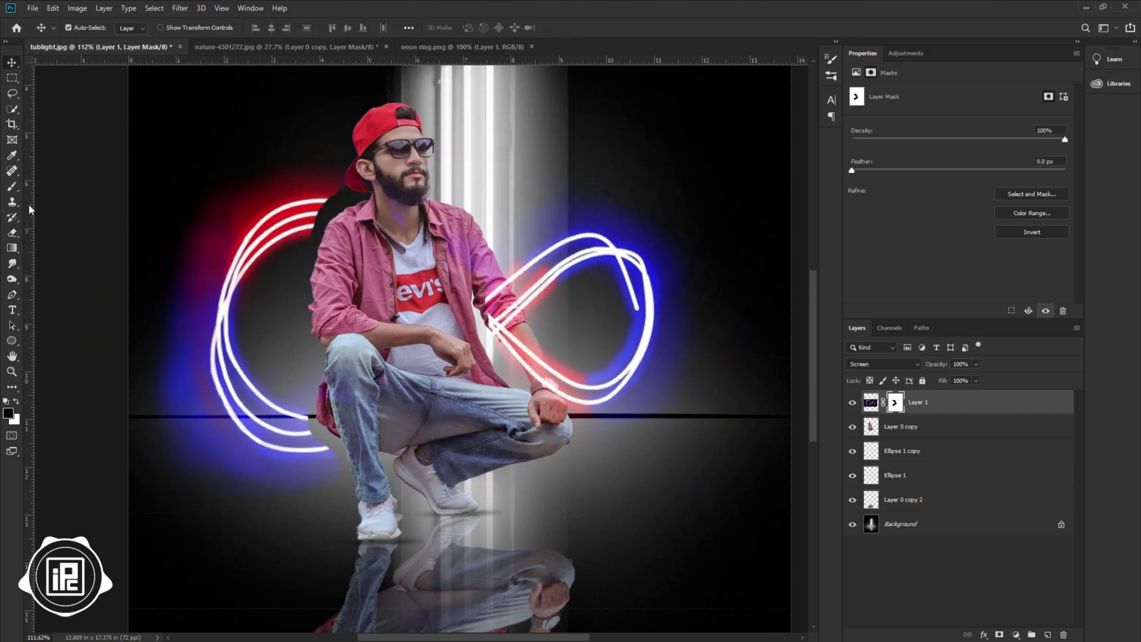
# Paint white on the mask to restore the missing neon beside the bent arm and along the man's back
pyautogui.press('b')
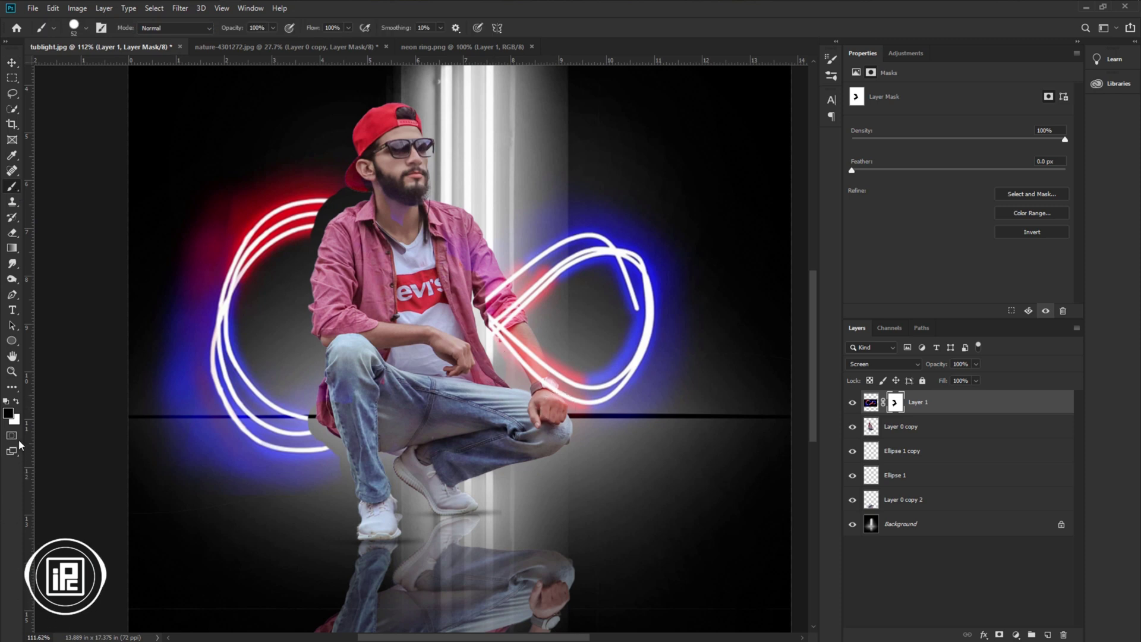
pyautogui.press('x')
pyautogui.moveTo(501, 314)
pyautogui.mouseDown()
pyautogui.moveTo(492, 307)
pyautogui.moveTo(499, 406)
pyautogui.mouseUp()
pyautogui.scroll(1, 311, 195)
pyautogui.moveTo(335, 202)
pyautogui.mouseDown()
pyautogui.moveTo(289, 319)
pyautogui.moveTo(336, 561)
pyautogui.moveTo(344, 533)
pyautogui.mouseUp()
pyautogui.scroll(2, 346, 518)
# Mask the neon off the front knee and leg with a 47 px brush so the strands end behind the shirt hem
pyautogui.click(17, 402)
pyautogui.moveTo(382, 492)
pyautogui.mouseDown()
pyautogui.moveTo(335, 452)
pyautogui.moveTo(354, 455)
pyautogui.moveTo(329, 459)
pyautogui.mouseUp()
pyautogui.rightClick(389, 425)
pyautogui.click(386, 429)
pyautogui.click(16, 402)
pyautogui.moveTo(390, 427)
pyautogui.mouseDown()
pyautogui.moveTo(374, 407)
pyautogui.moveTo(401, 539)
pyautogui.mouseUp()
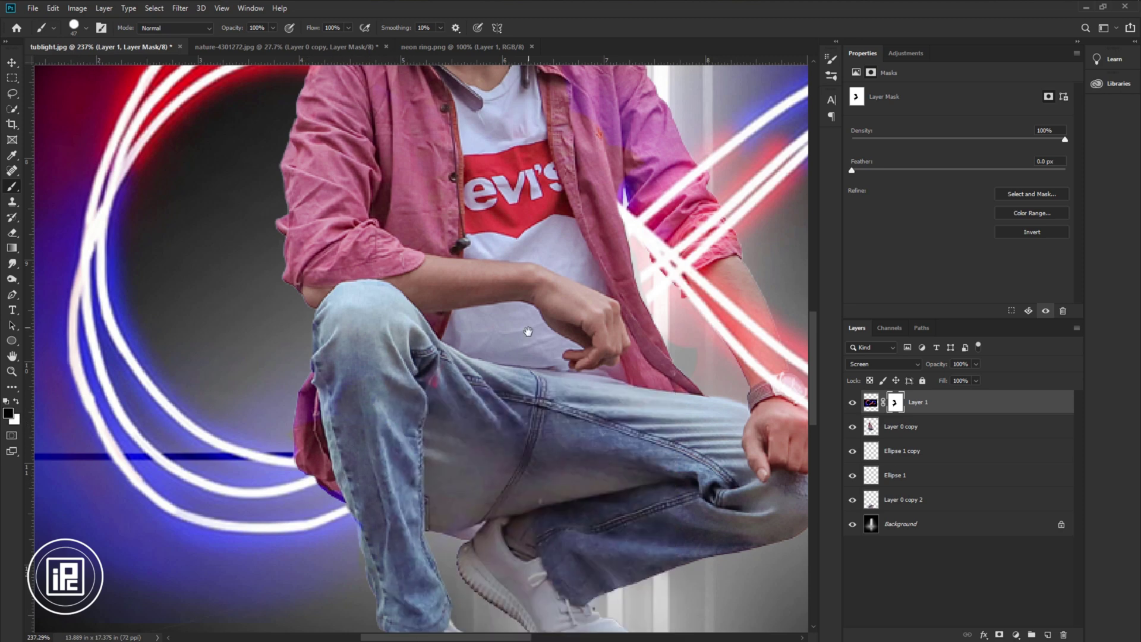
# Restore the neon strands up to the shoulder and collar, then mask the parts overlapping the shirt
pyautogui.moveTo(529, 331); pyautogui.dragTo(543, 601)
pyautogui.press('x')
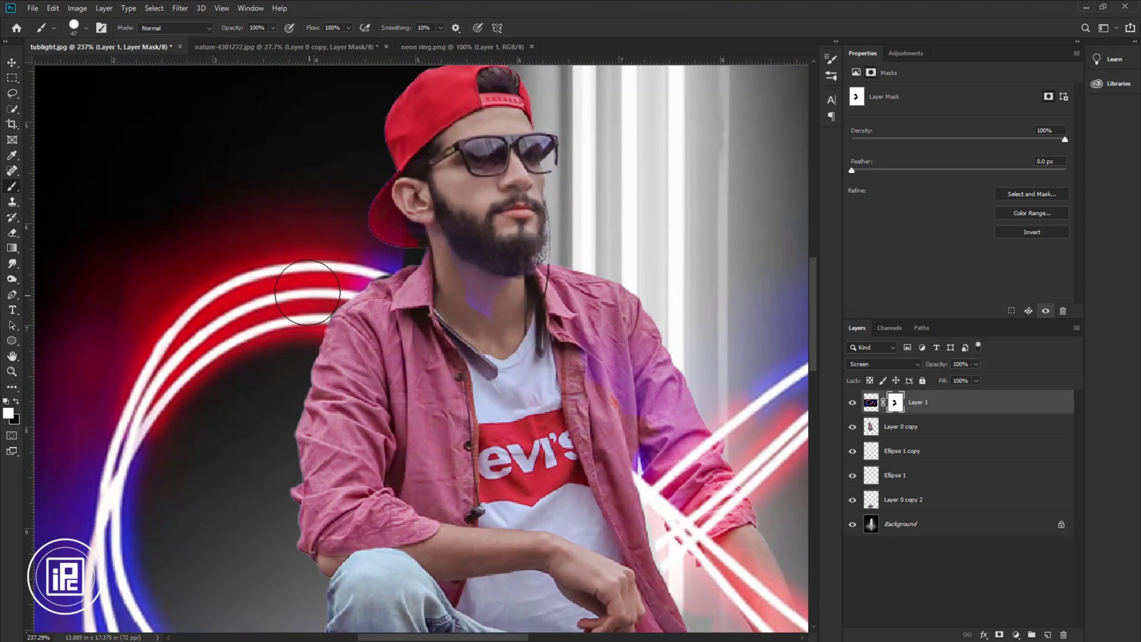
pyautogui.moveTo(377, 244)
pyautogui.mouseDown()
pyautogui.moveTo(400, 222)
pyautogui.moveTo(366, 248)
pyautogui.mouseUp()
pyautogui.press('x')
pyautogui.moveTo(468, 262); pyautogui.dragTo(498, 340)
pyautogui.moveTo(602, 393); pyautogui.dragTo(549, 424)
pyautogui.rightClick(489, 402)
pyautogui.moveTo(633, 400); pyautogui.dragTo(554, 401)
pyautogui.click(452, 412)
pyautogui.click(16, 401)
pyautogui.moveTo(438, 280); pyautogui.dragTo(413, 281)
# Touch up the neon mask along the edge of the man's back and shirt hem
pyautogui.moveTo(324, 435); pyautogui.dragTo(289, 199)
pyautogui.moveTo(301, 480)
pyautogui.mouseDown()
pyautogui.moveTo(360, 489)
pyautogui.moveTo(290, 475)
pyautogui.mouseUp()
pyautogui.press('x')
pyautogui.press('x')
pyautogui.press('x')
pyautogui.moveTo(354, 533)
pyautogui.mouseDown()
pyautogui.moveTo(371, 591)
pyautogui.moveTo(392, 550)
pyautogui.mouseUp()
pyautogui.moveTo(705, 547); pyautogui.dragTo(460, 572)
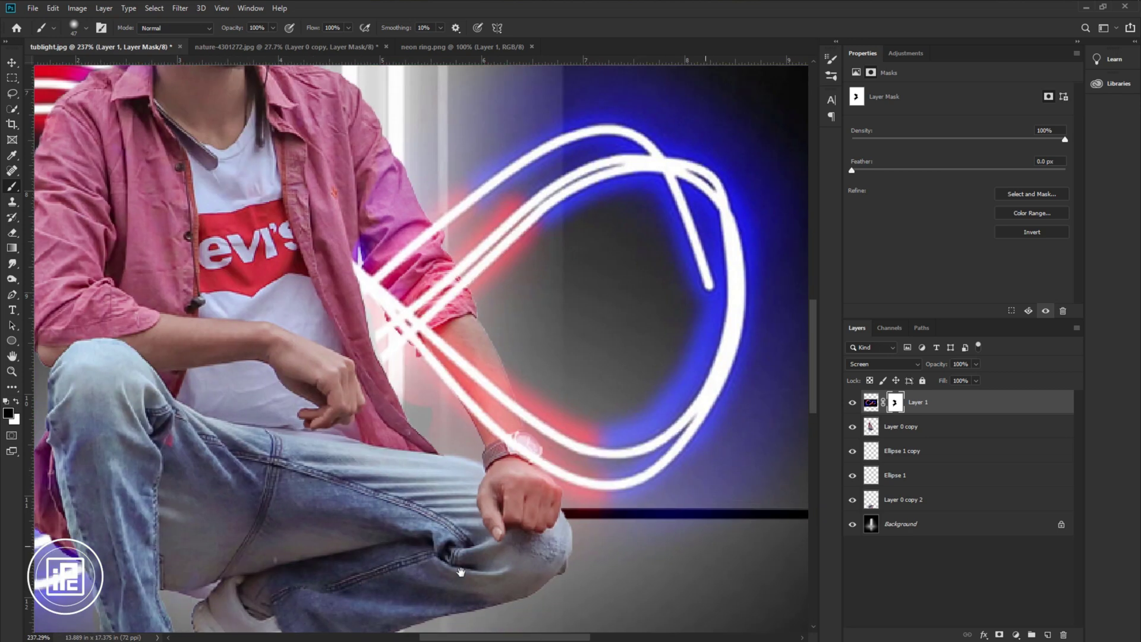
# Resize the brush and paint white on the mask to refine the crossing strands beside the open shirt
pyautogui.press('x')
pyautogui.rightClick(397, 334)
pyautogui.moveTo(463, 389); pyautogui.dragTo(570, 388)
pyautogui.moveTo(337, 347)
pyautogui.mouseDown()
pyautogui.moveTo(348, 382)
pyautogui.moveTo(335, 352)
pyautogui.mouseUp()
pyautogui.press('x')
pyautogui.press('x')
pyautogui.rightClick(357, 217)
pyautogui.moveTo(491, 273); pyautogui.dragTo(412, 274)
pyautogui.moveTo(343, 258); pyautogui.dragTo(310, 230)
pyautogui.hotkey('ctrl', 'z')
# Add a Hue/Saturation adjustment directly above the Background, with Colorize enabled and saturation set to 47
pyautogui.scroll(-7, 444, 462)
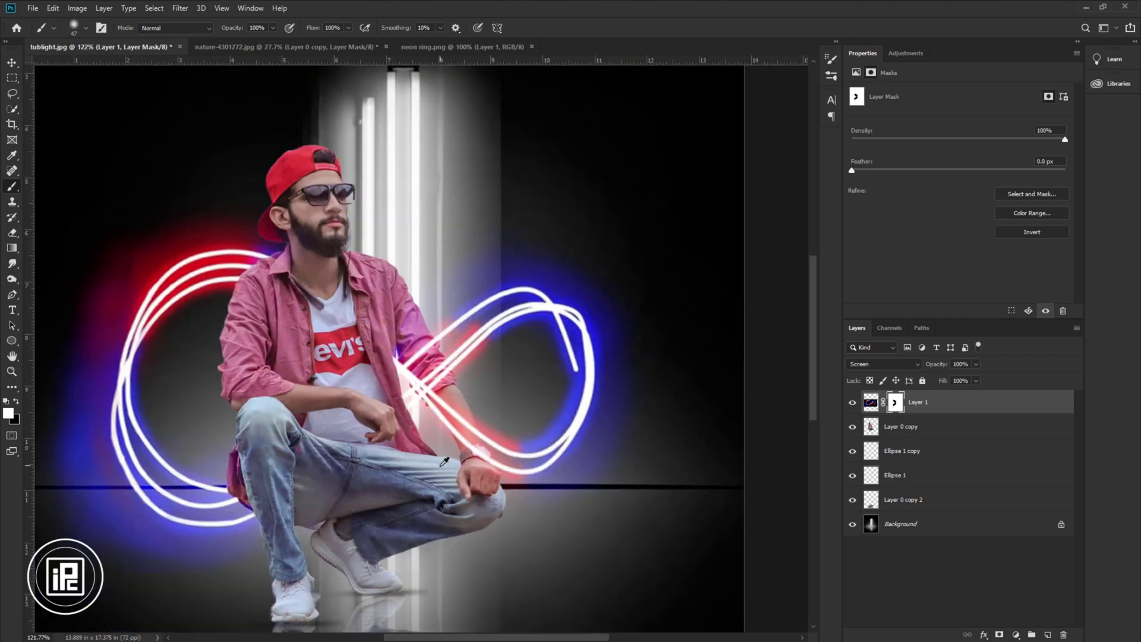
pyautogui.keyDown('alt'); pyautogui.scroll(-3, 445, 462); pyautogui.keyUp('alt')
pyautogui.scroll(2, 425, 442)
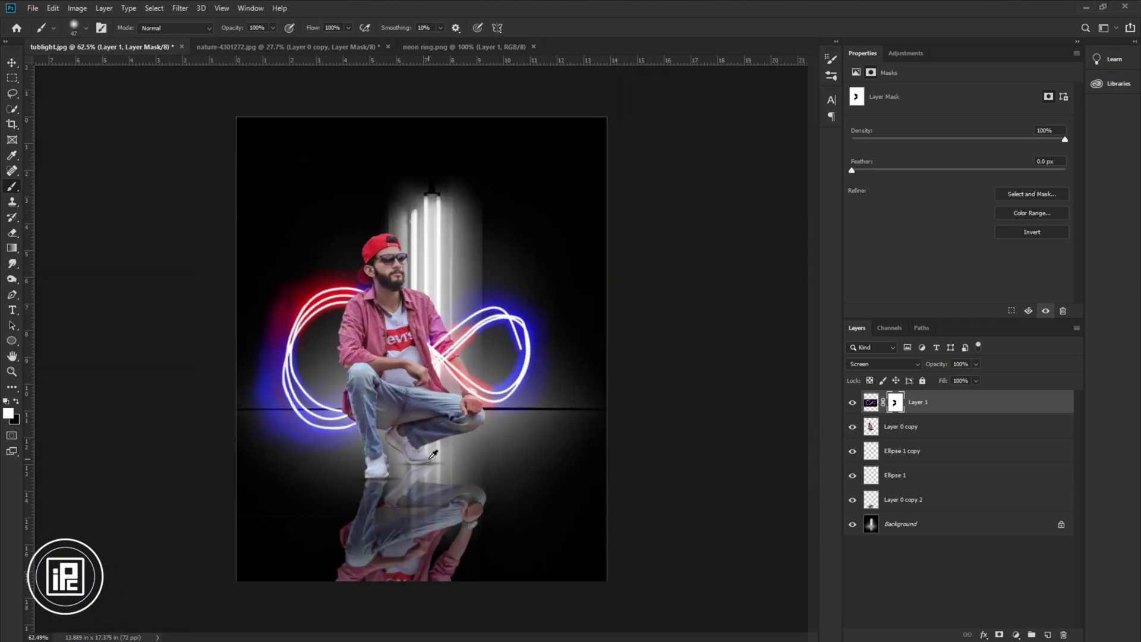
pyautogui.click(11, 62)
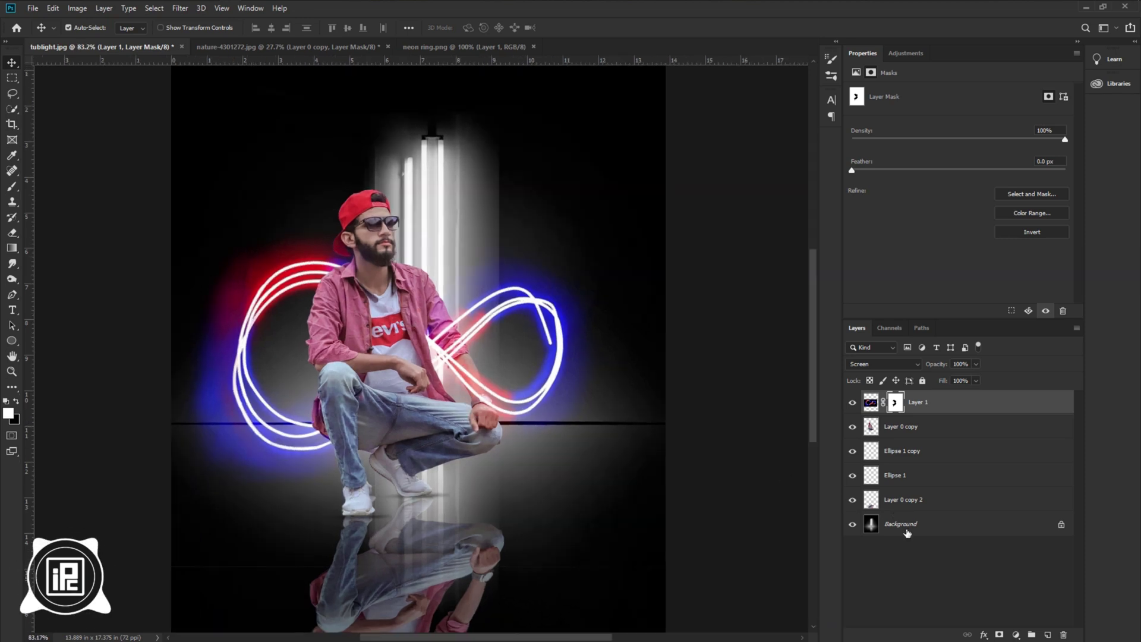
pyautogui.click(904, 531)
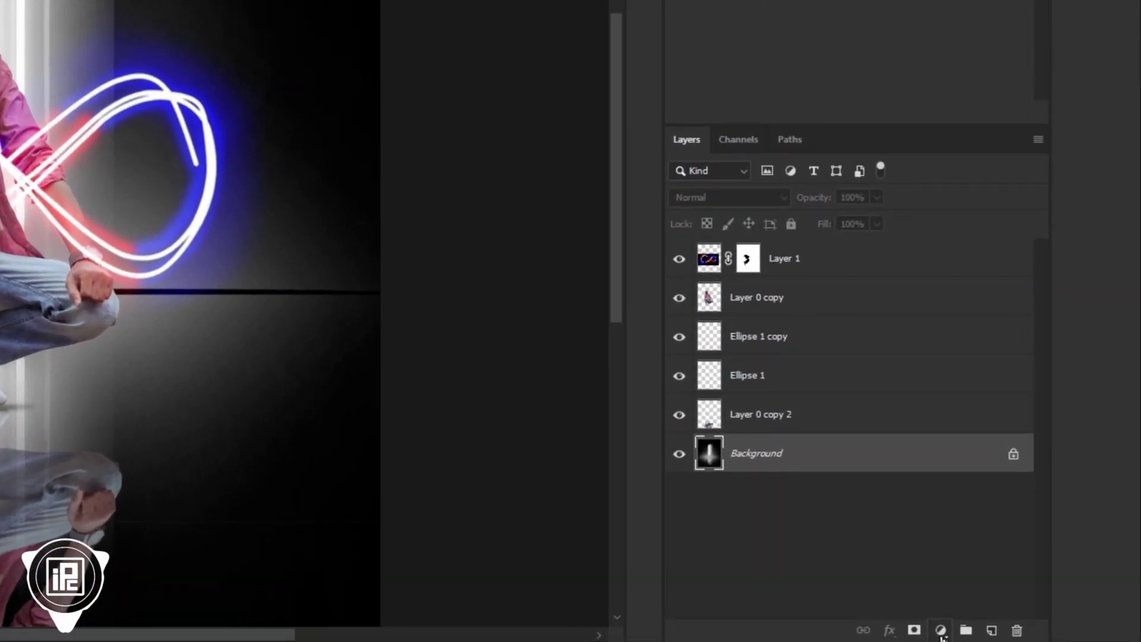
pyautogui.click(1009, 635)
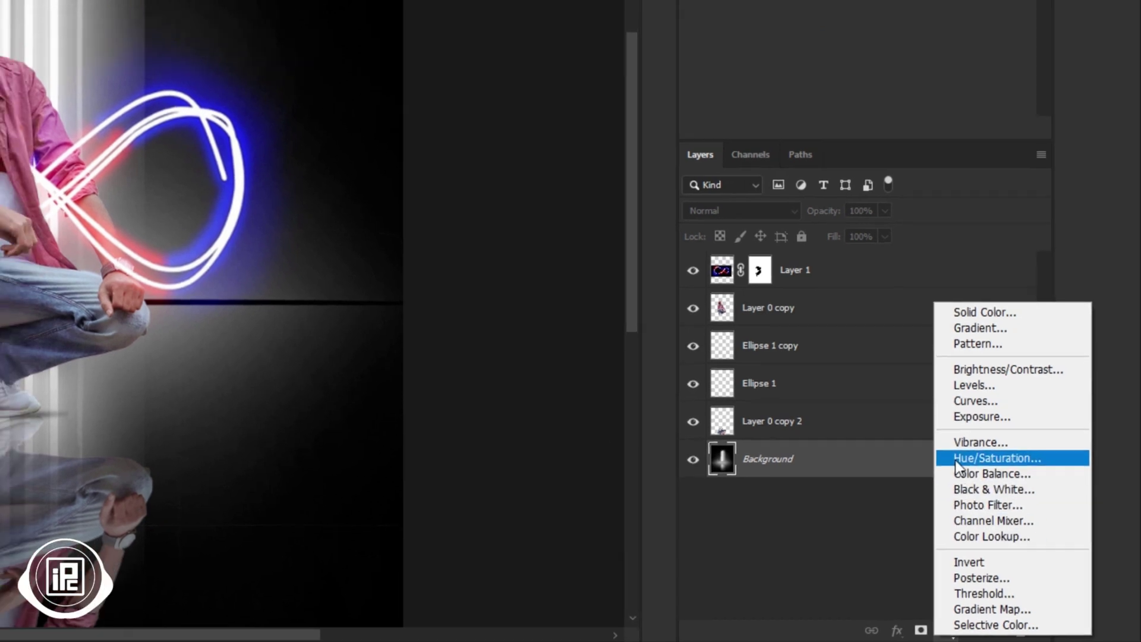
pyautogui.click(950, 454)
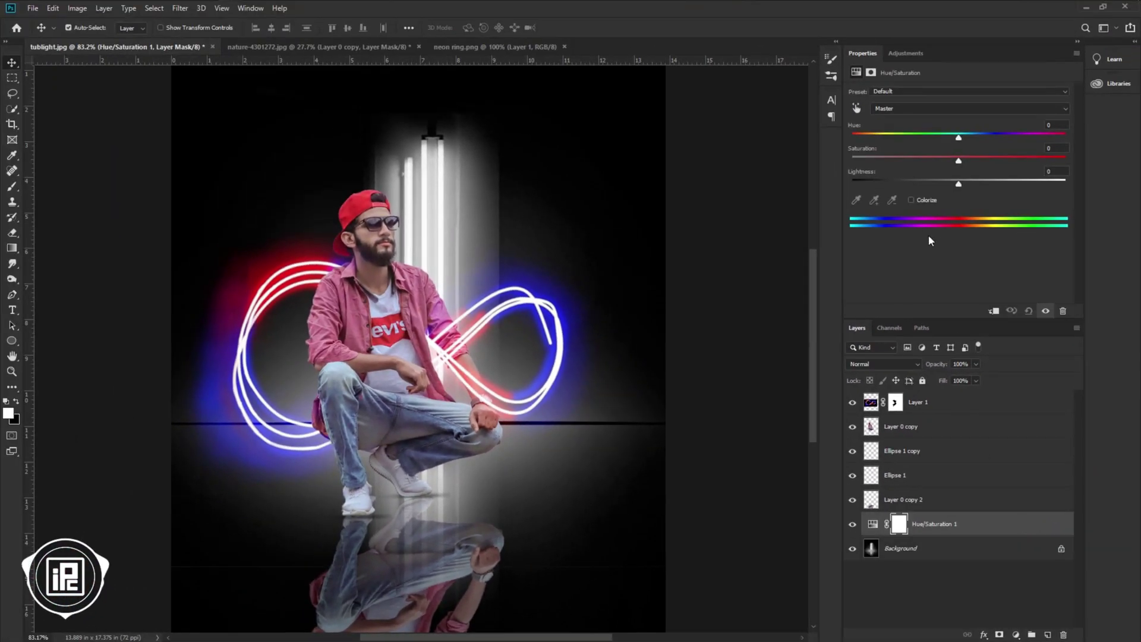
pyautogui.click(911, 201)
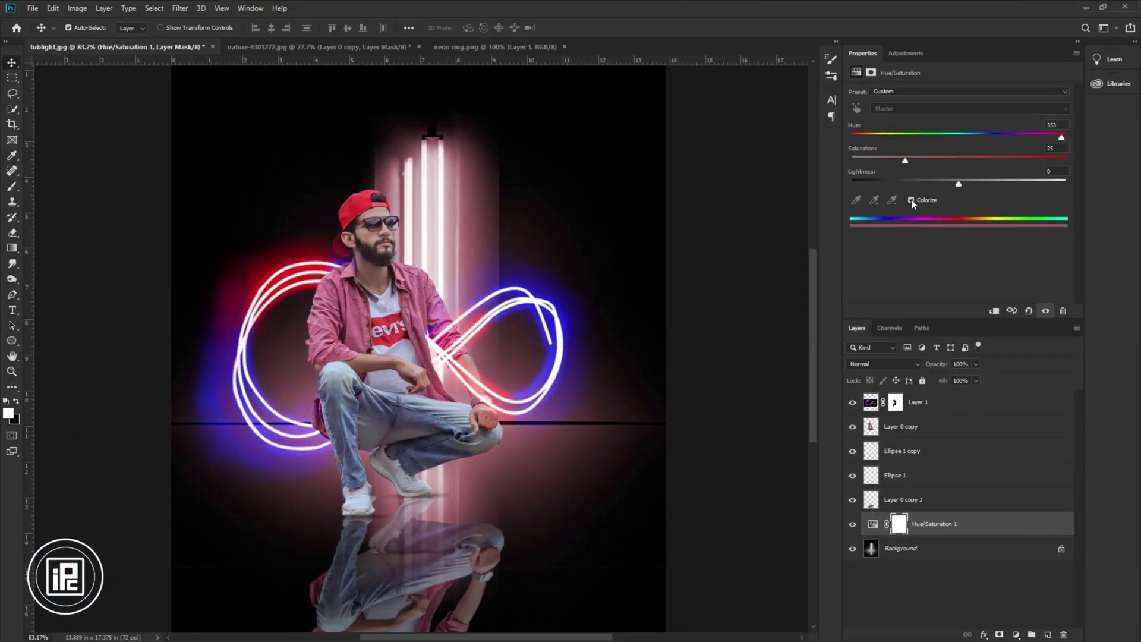
pyautogui.moveTo(905, 160); pyautogui.dragTo(937, 161)
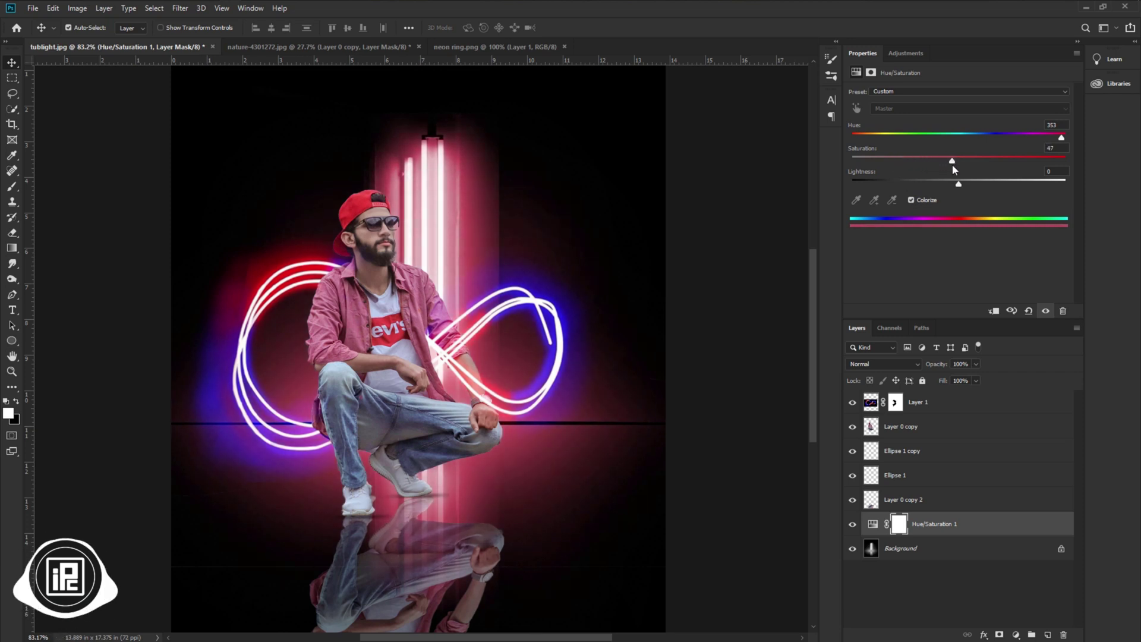
pyautogui.click(956, 525)
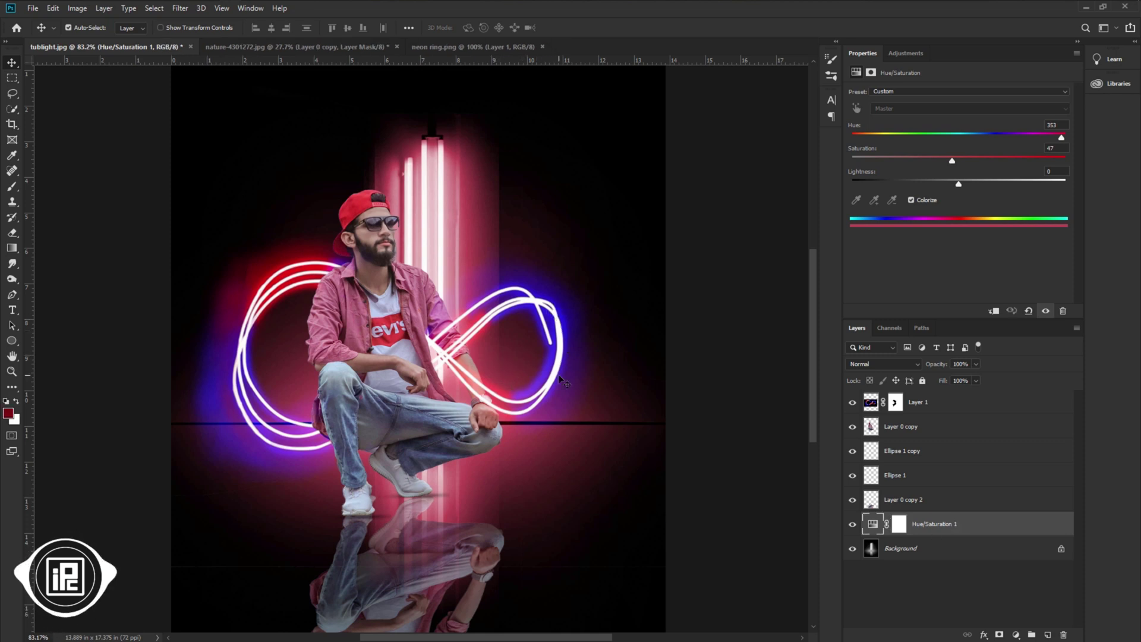
# Add another Hue/Saturation adjustment above the neon artwork layer
pyautogui.click(943, 410)
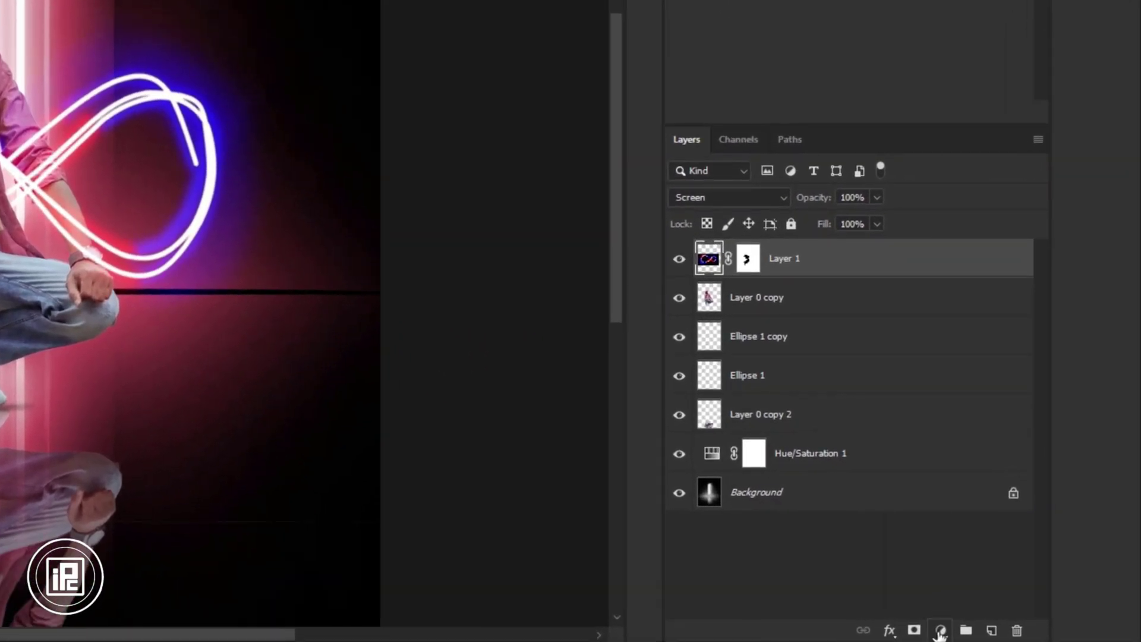
pyautogui.click(940, 631)
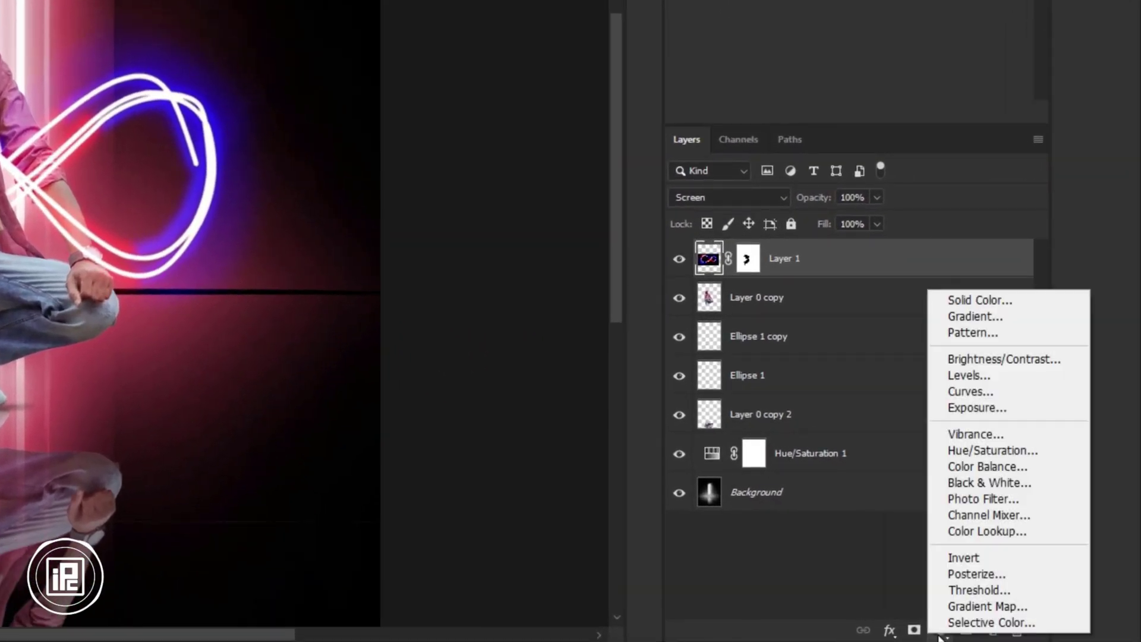
pyautogui.click(987, 451)
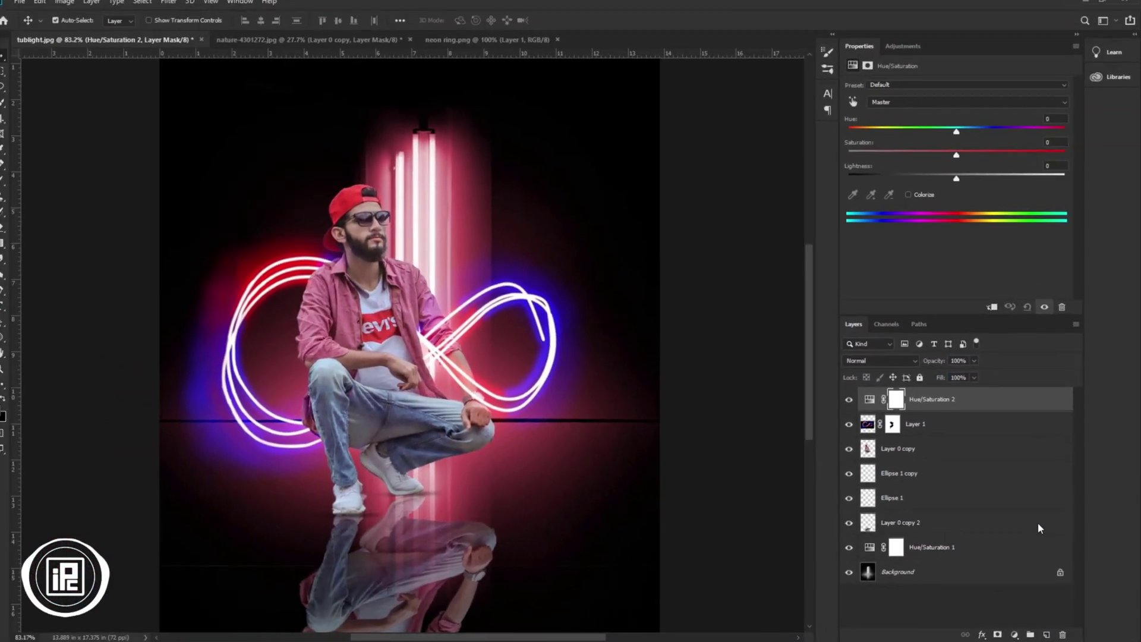
# Clip the upper Hue/Saturation adjustment to the neon artwork layer and set its Blues to hue -39 and saturation +2
pyautogui.rightClick(976, 407)
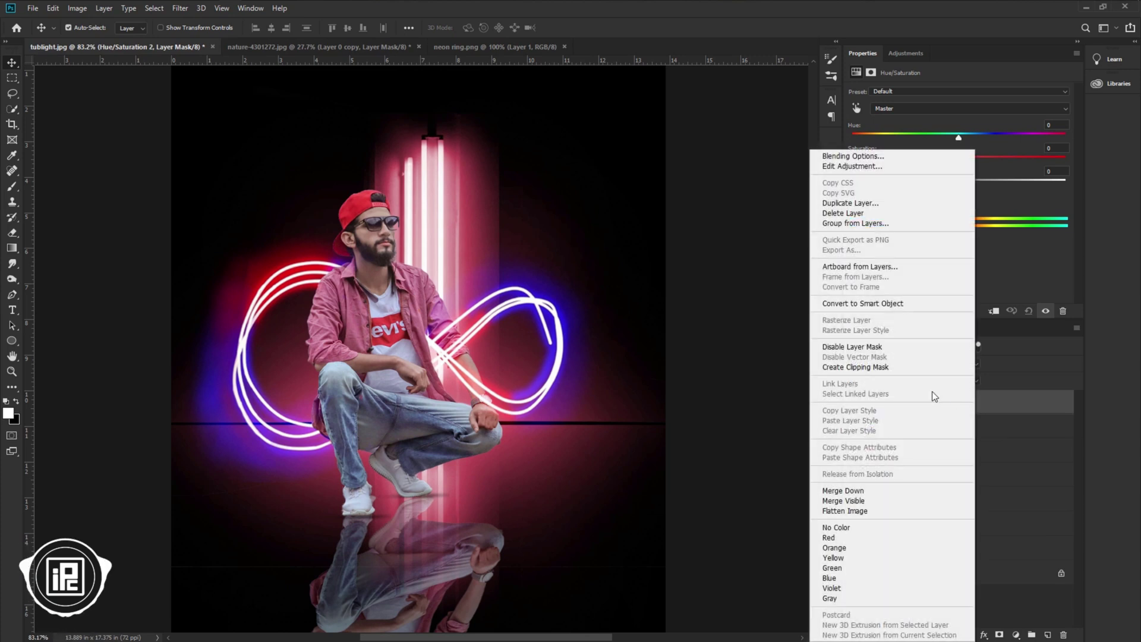
pyautogui.click(927, 366)
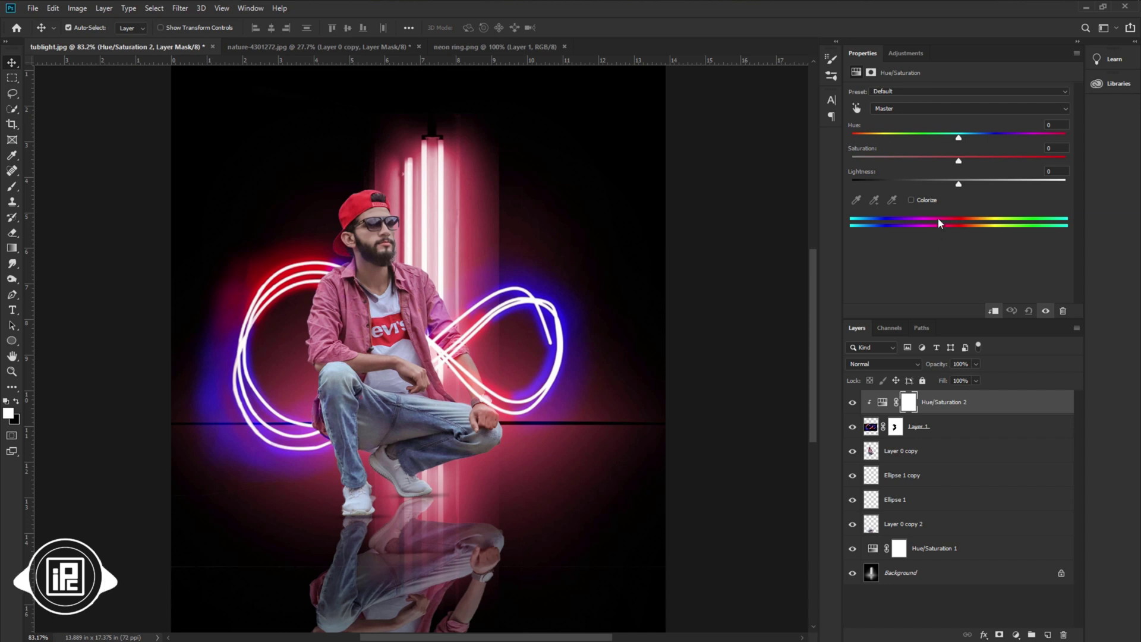
pyautogui.click(896, 109)
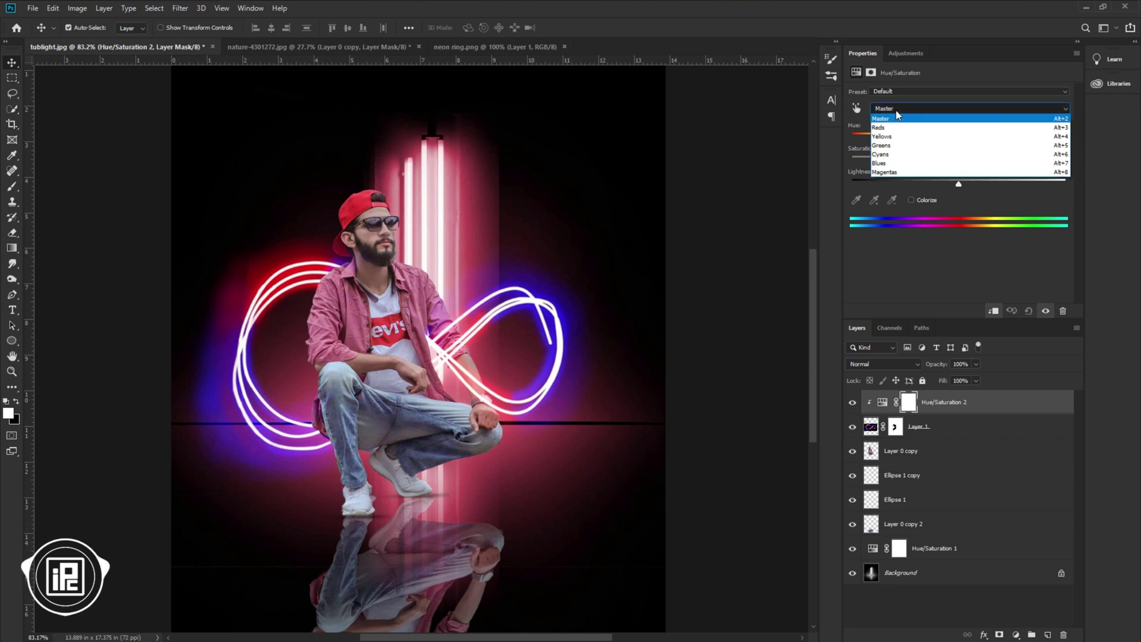
pyautogui.click(892, 163)
pyautogui.moveTo(959, 139); pyautogui.dragTo(918, 140)
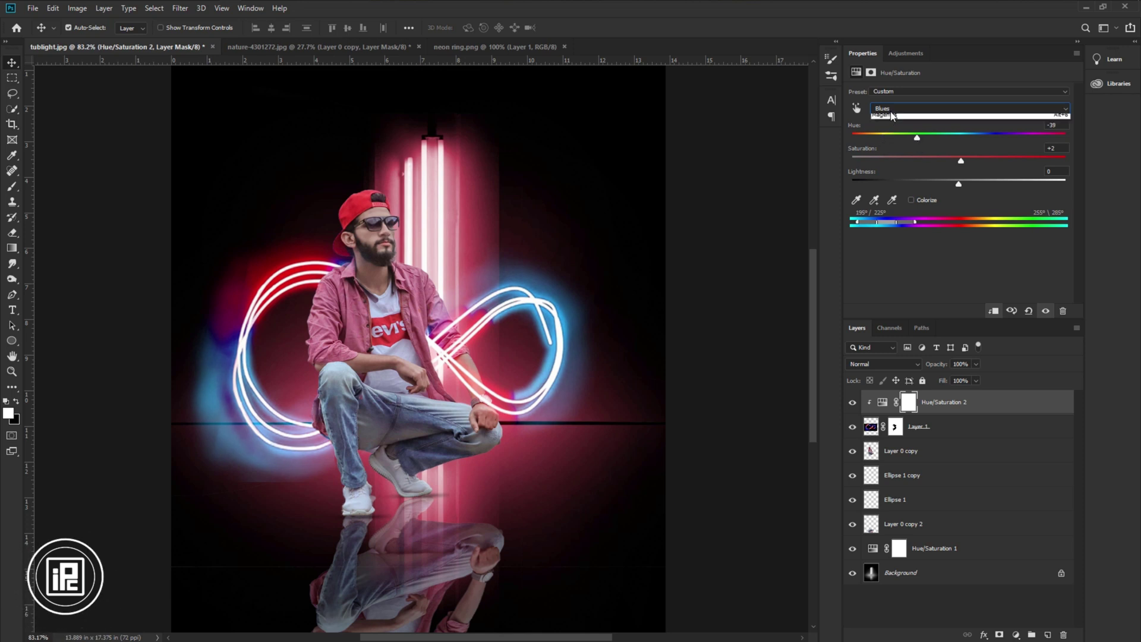
# Set the hue of the Reds range to -41 in the clipped Hue/Saturation adjustment
pyautogui.click(895, 109)
pyautogui.click(891, 128)
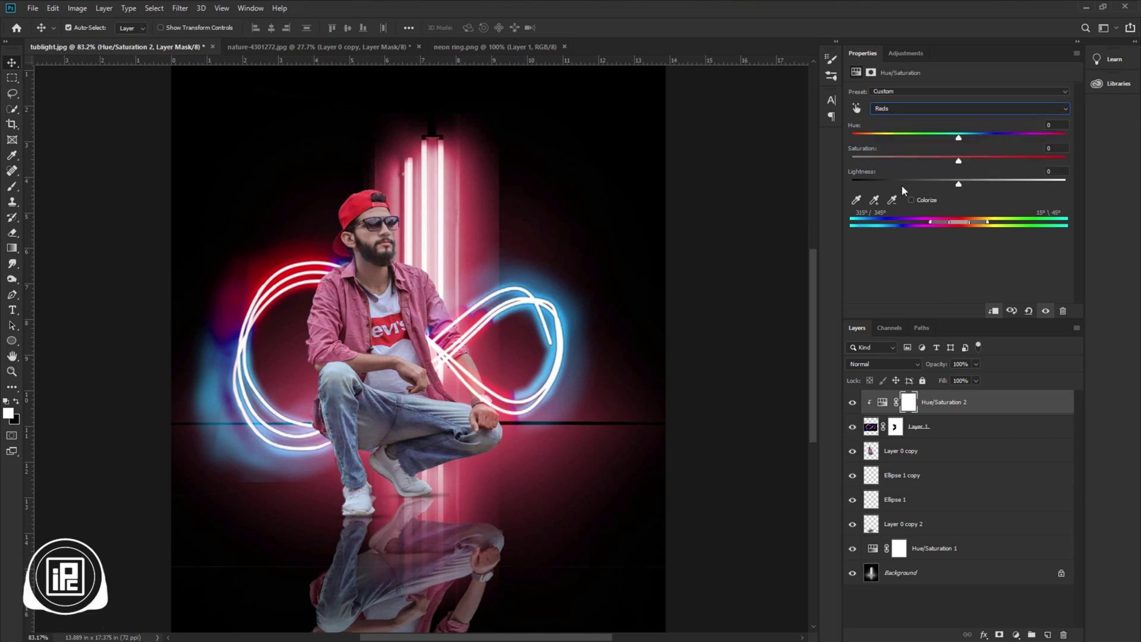
pyautogui.moveTo(959, 138); pyautogui.dragTo(915, 156)
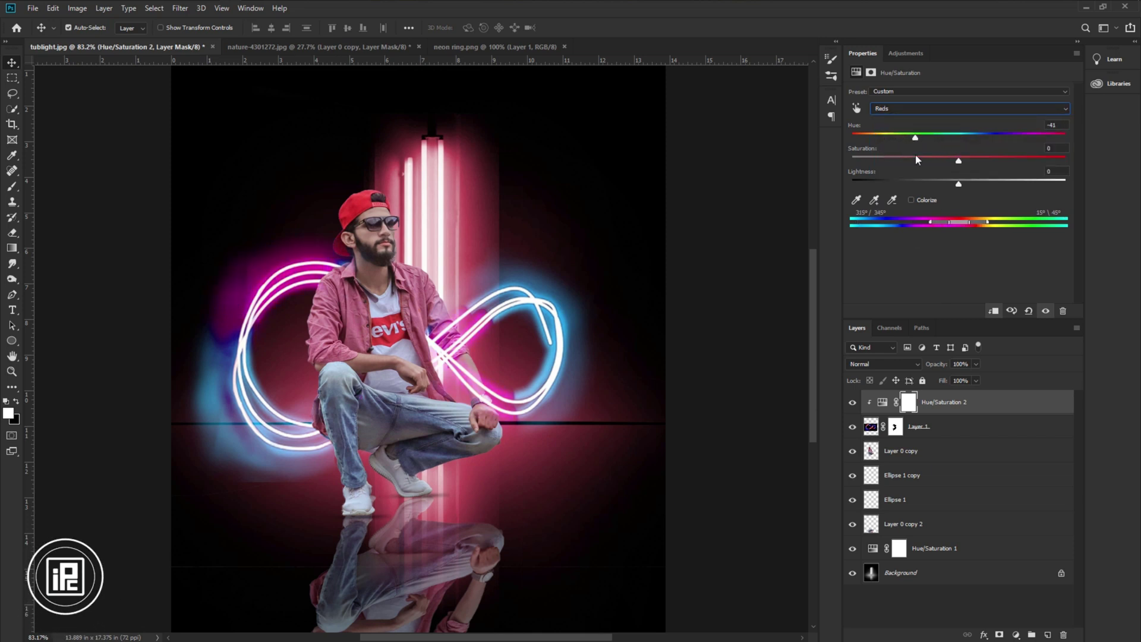